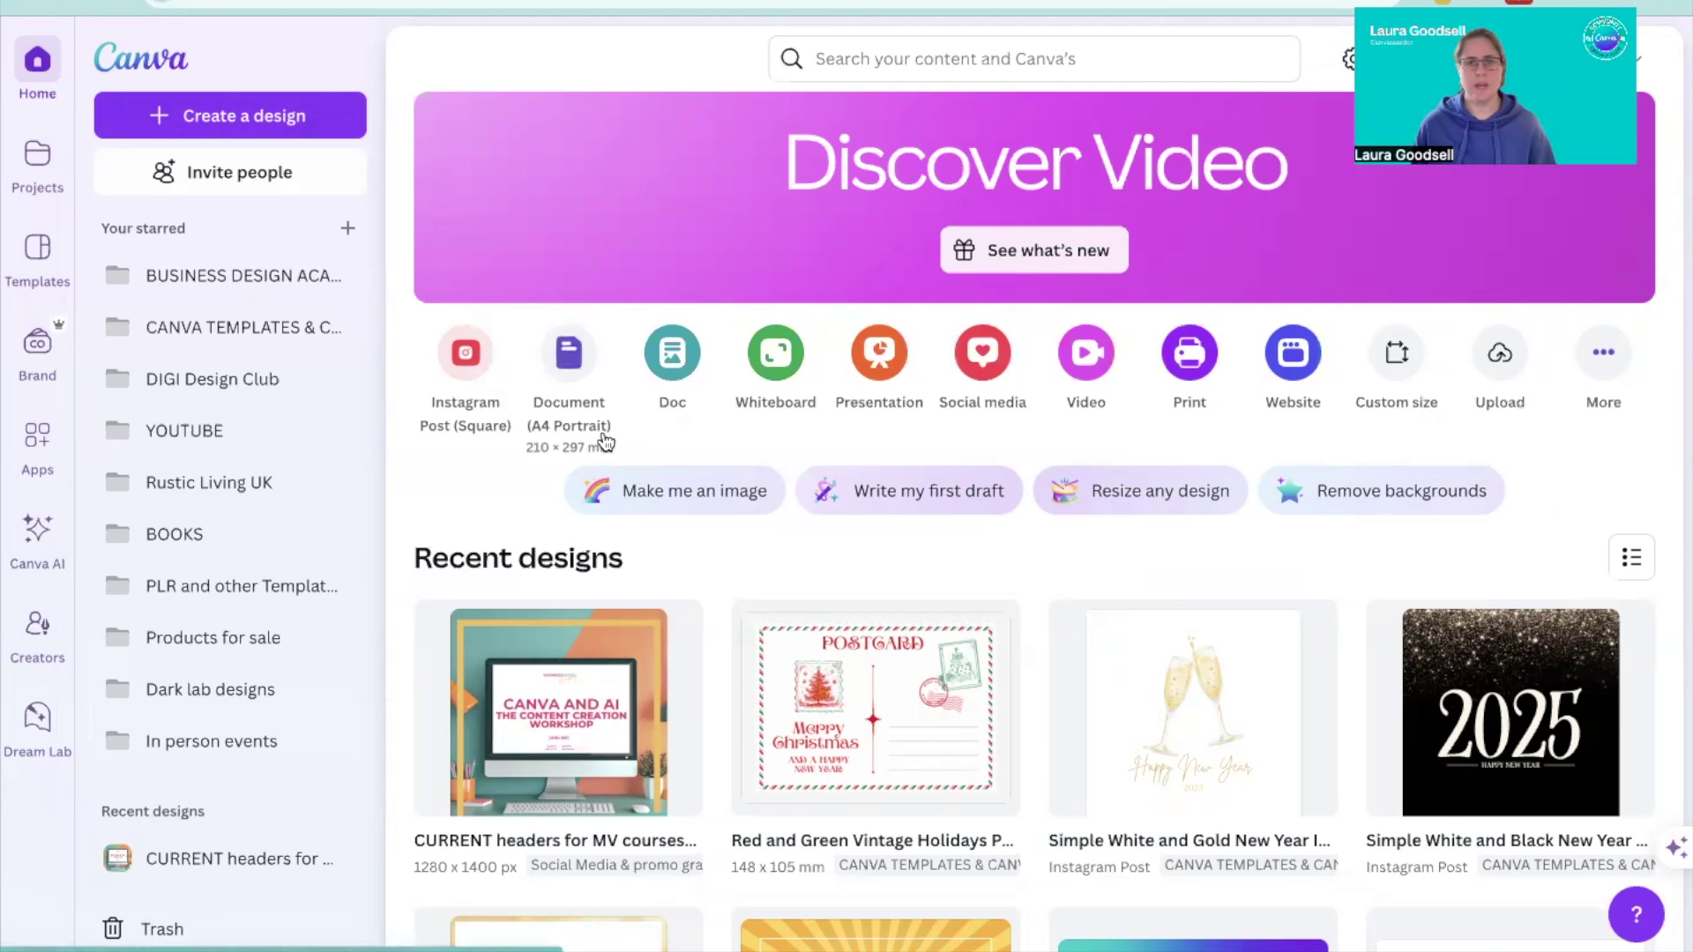
{"action": "scroll", "coordinate": [603, 440], "scroll_direction": "down", "scroll_amount": 1}
{"action": "scroll", "coordinate": [603, 441], "scroll_direction": "up", "scroll_amount": 1}
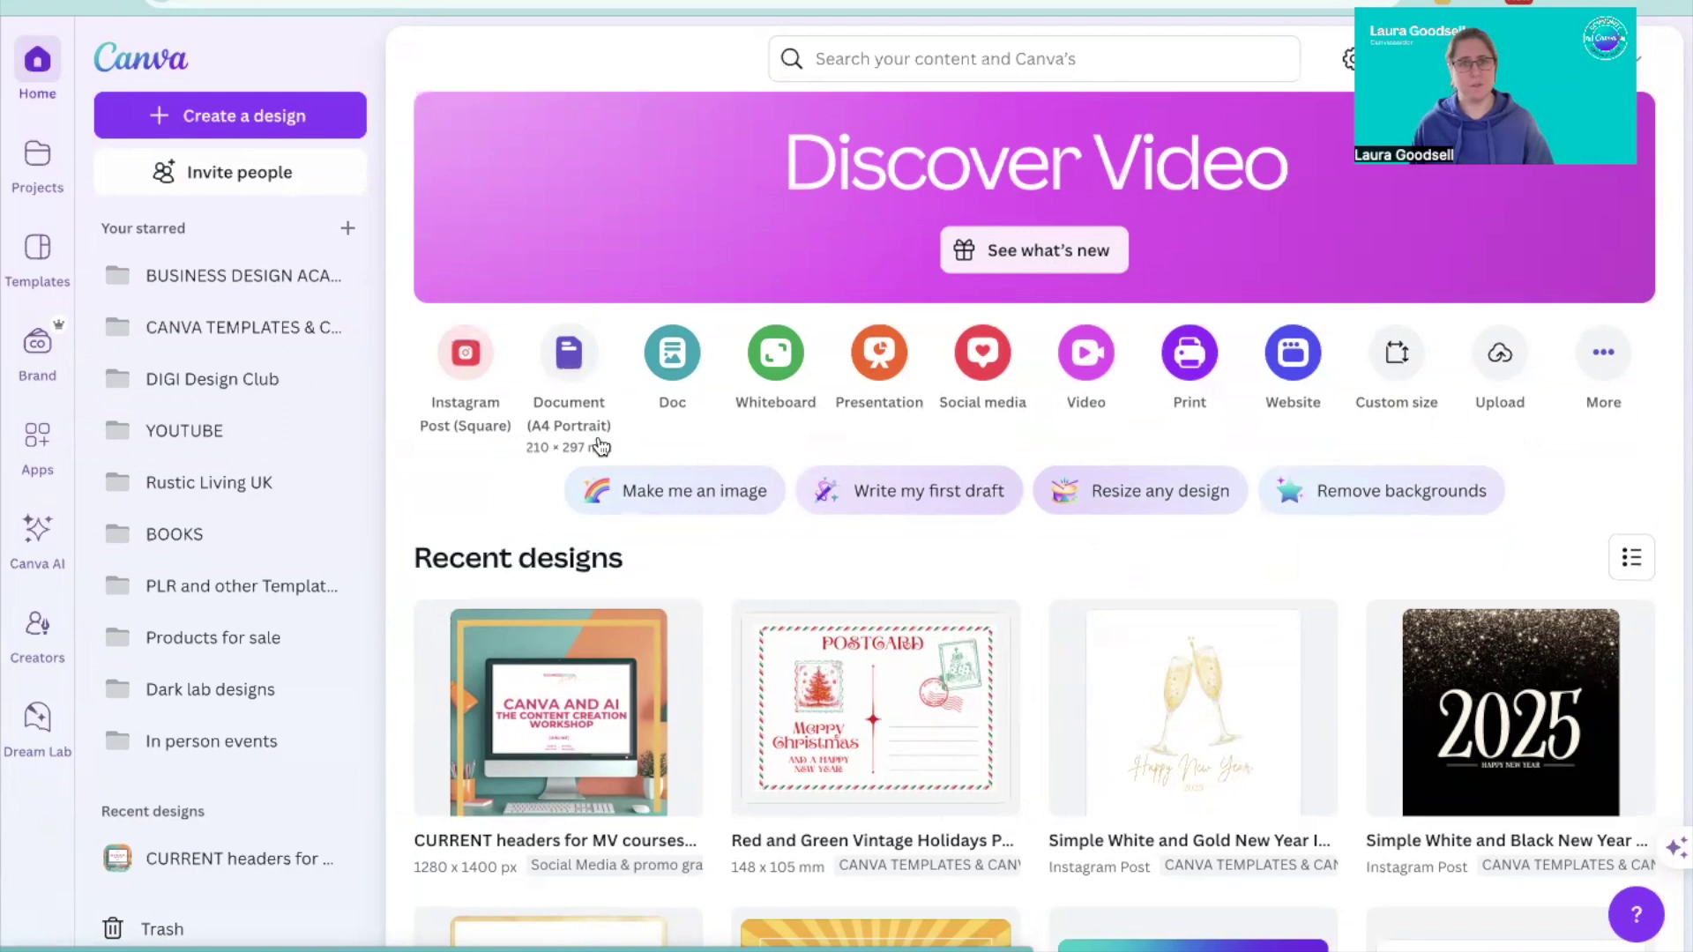
Open the Create a design panel to start a new design
{"action": "left_click", "coordinate": [220, 126]}
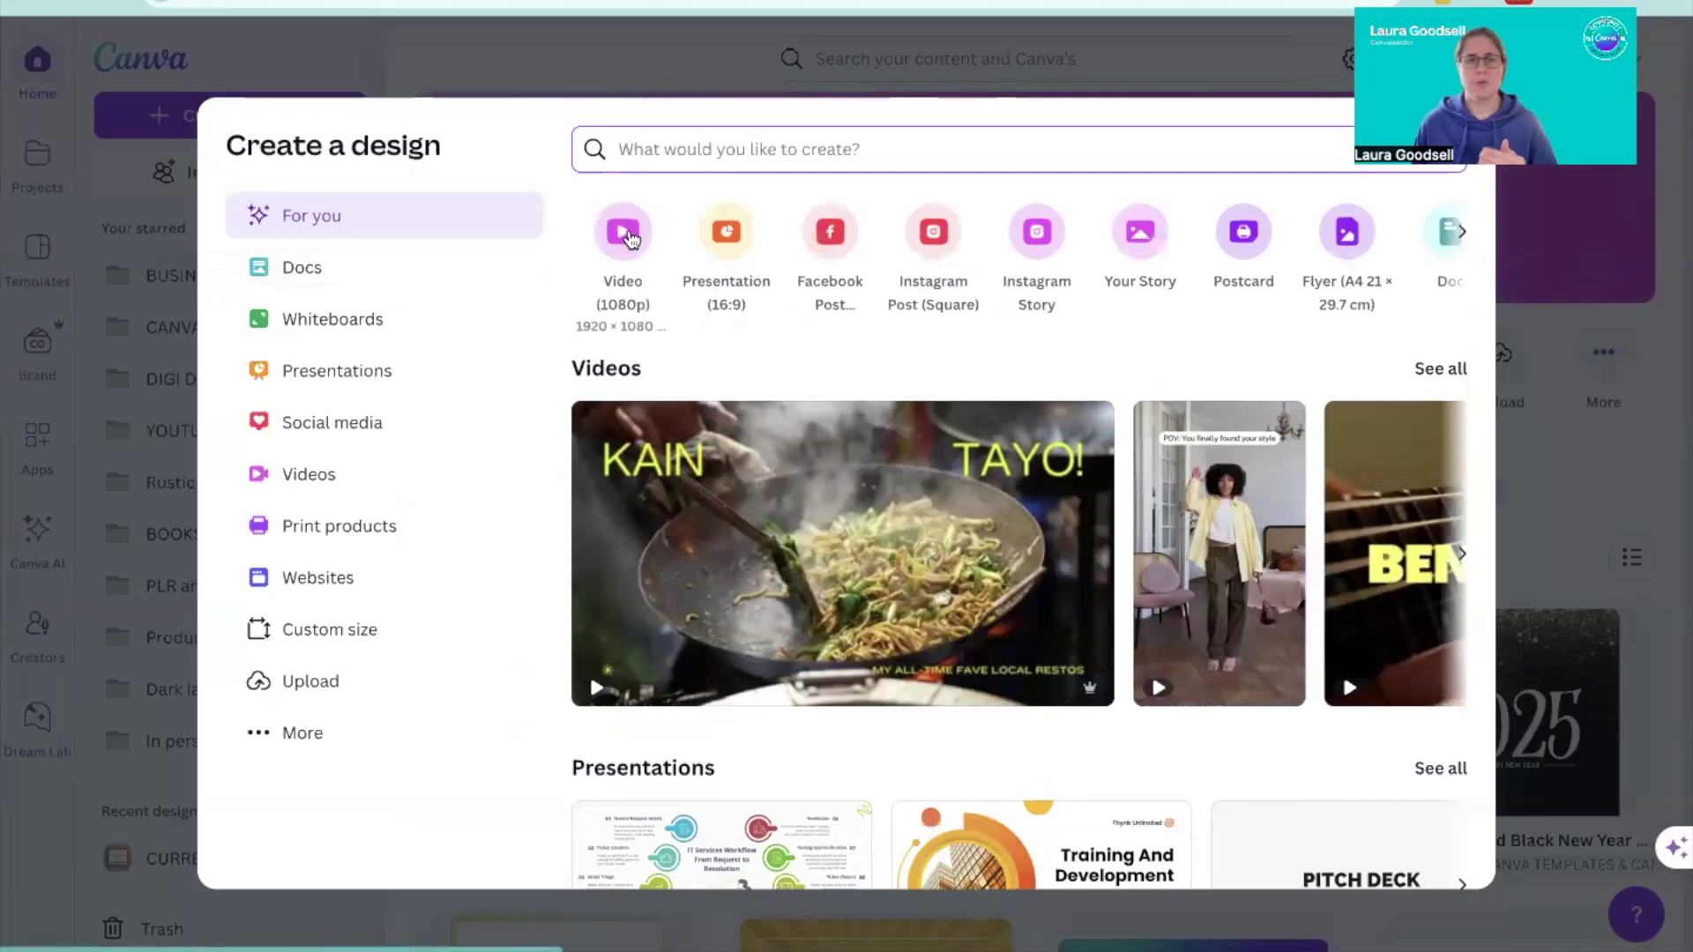
Create a 1080p video and add the 9.7-second talking-head clip from uploaded videos
{"action": "left_click", "coordinate": [630, 239]}
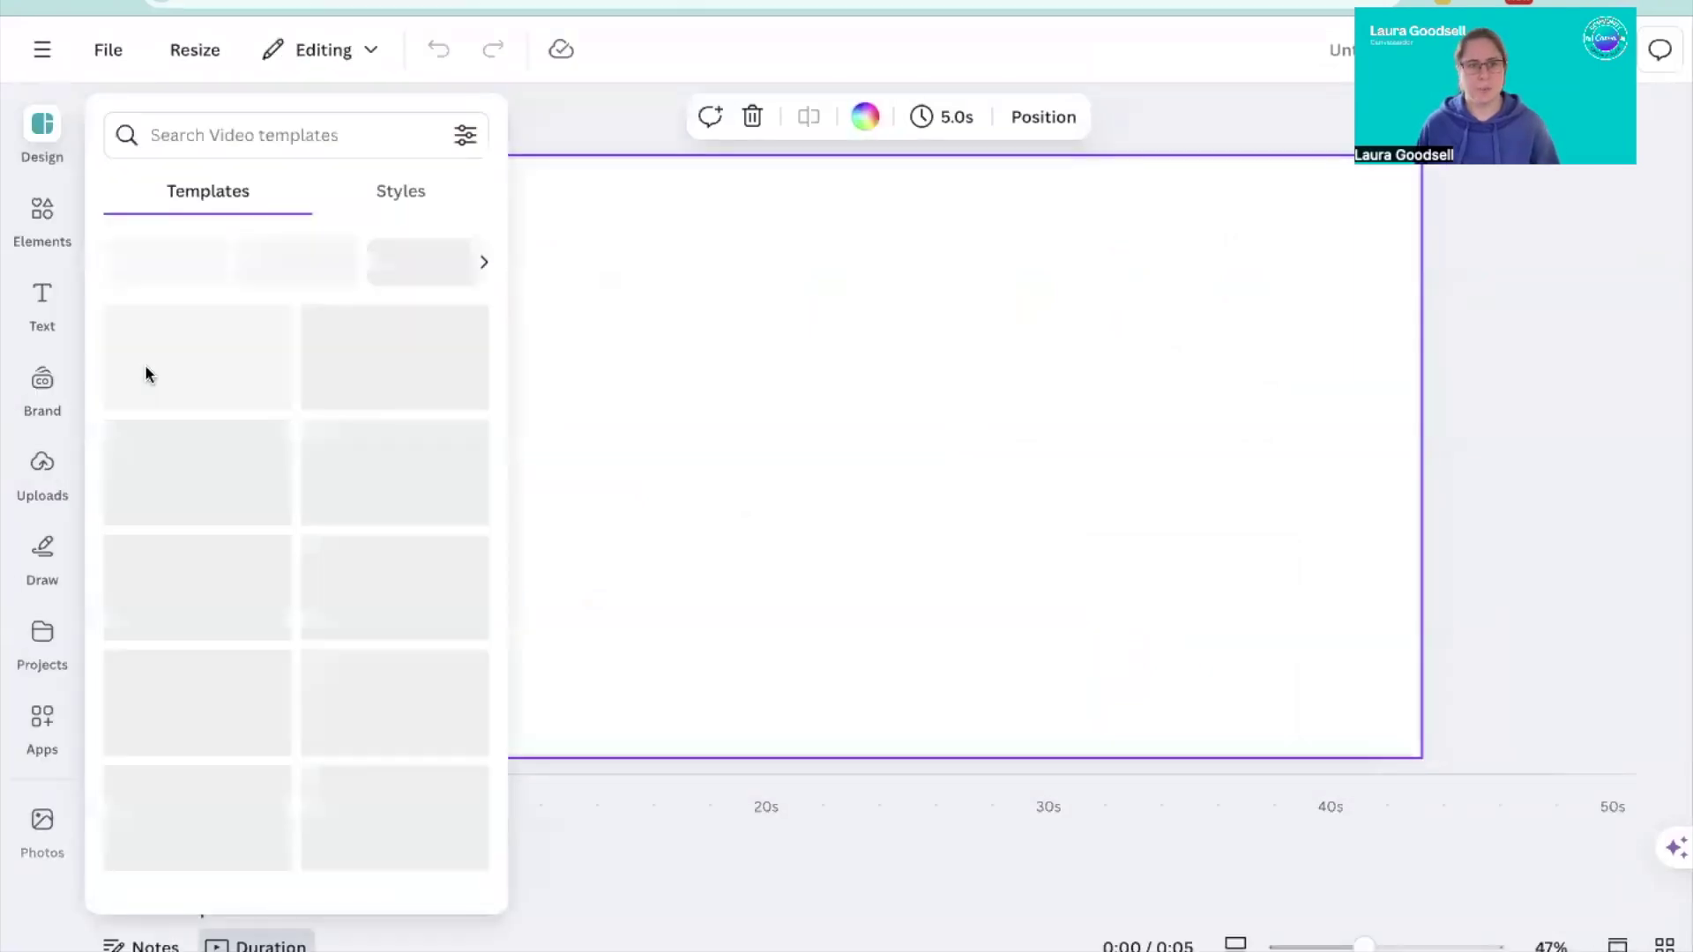
{"action": "left_click", "coordinate": [29, 477]}
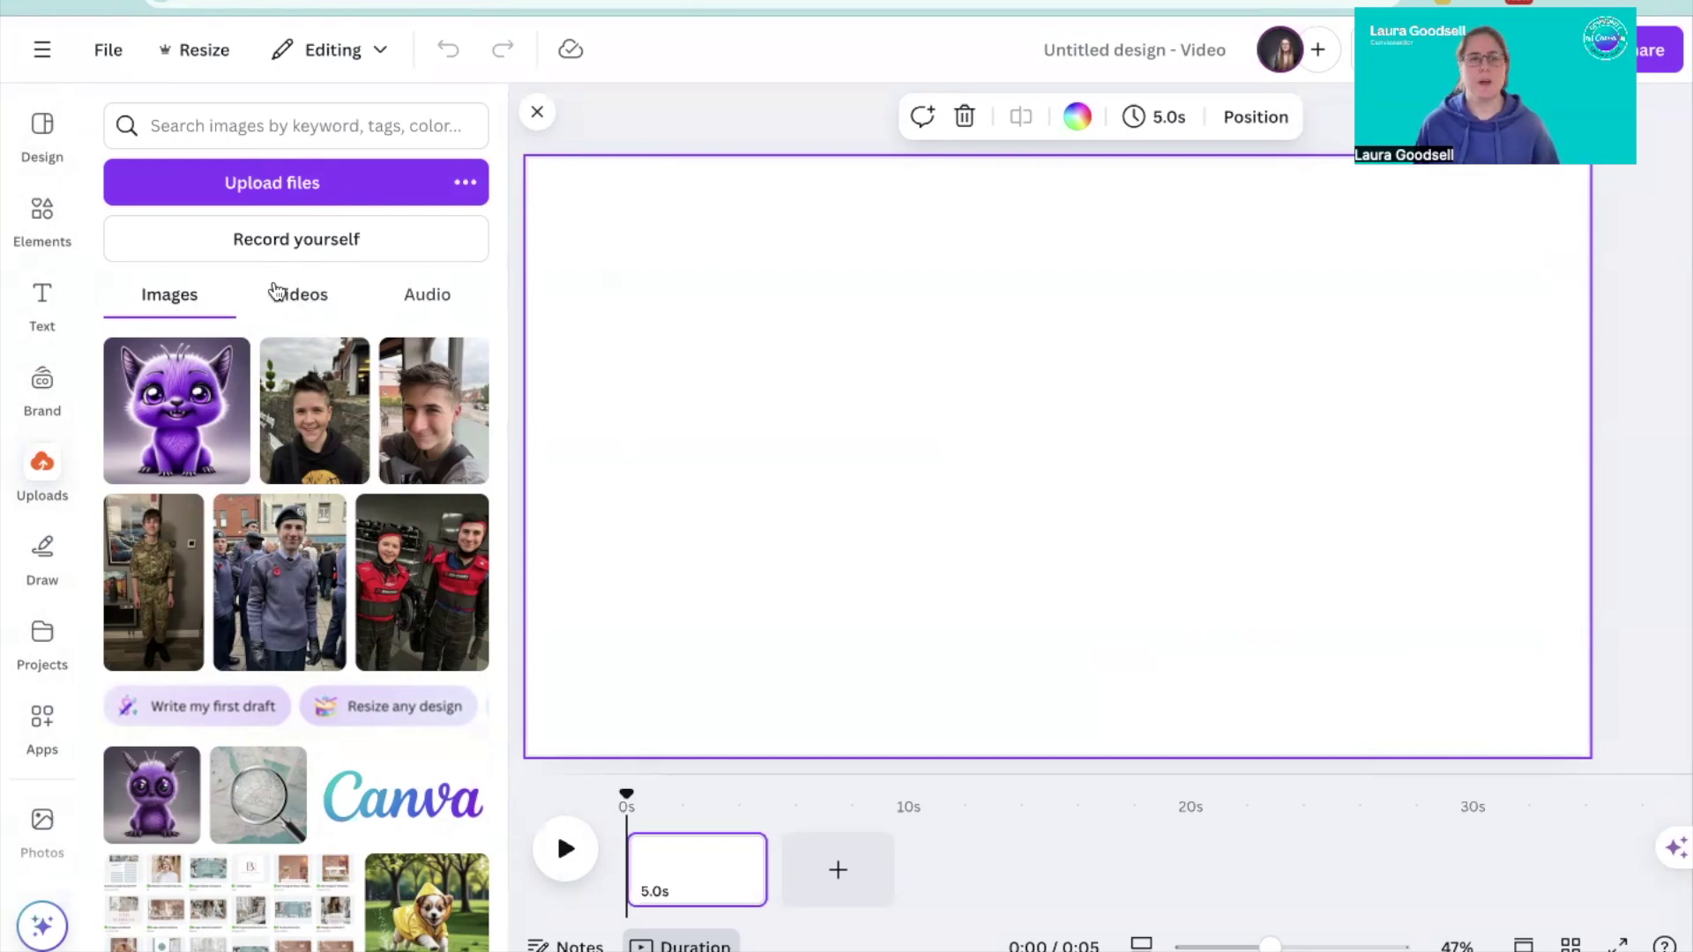
{"action": "left_click", "coordinate": [301, 294]}
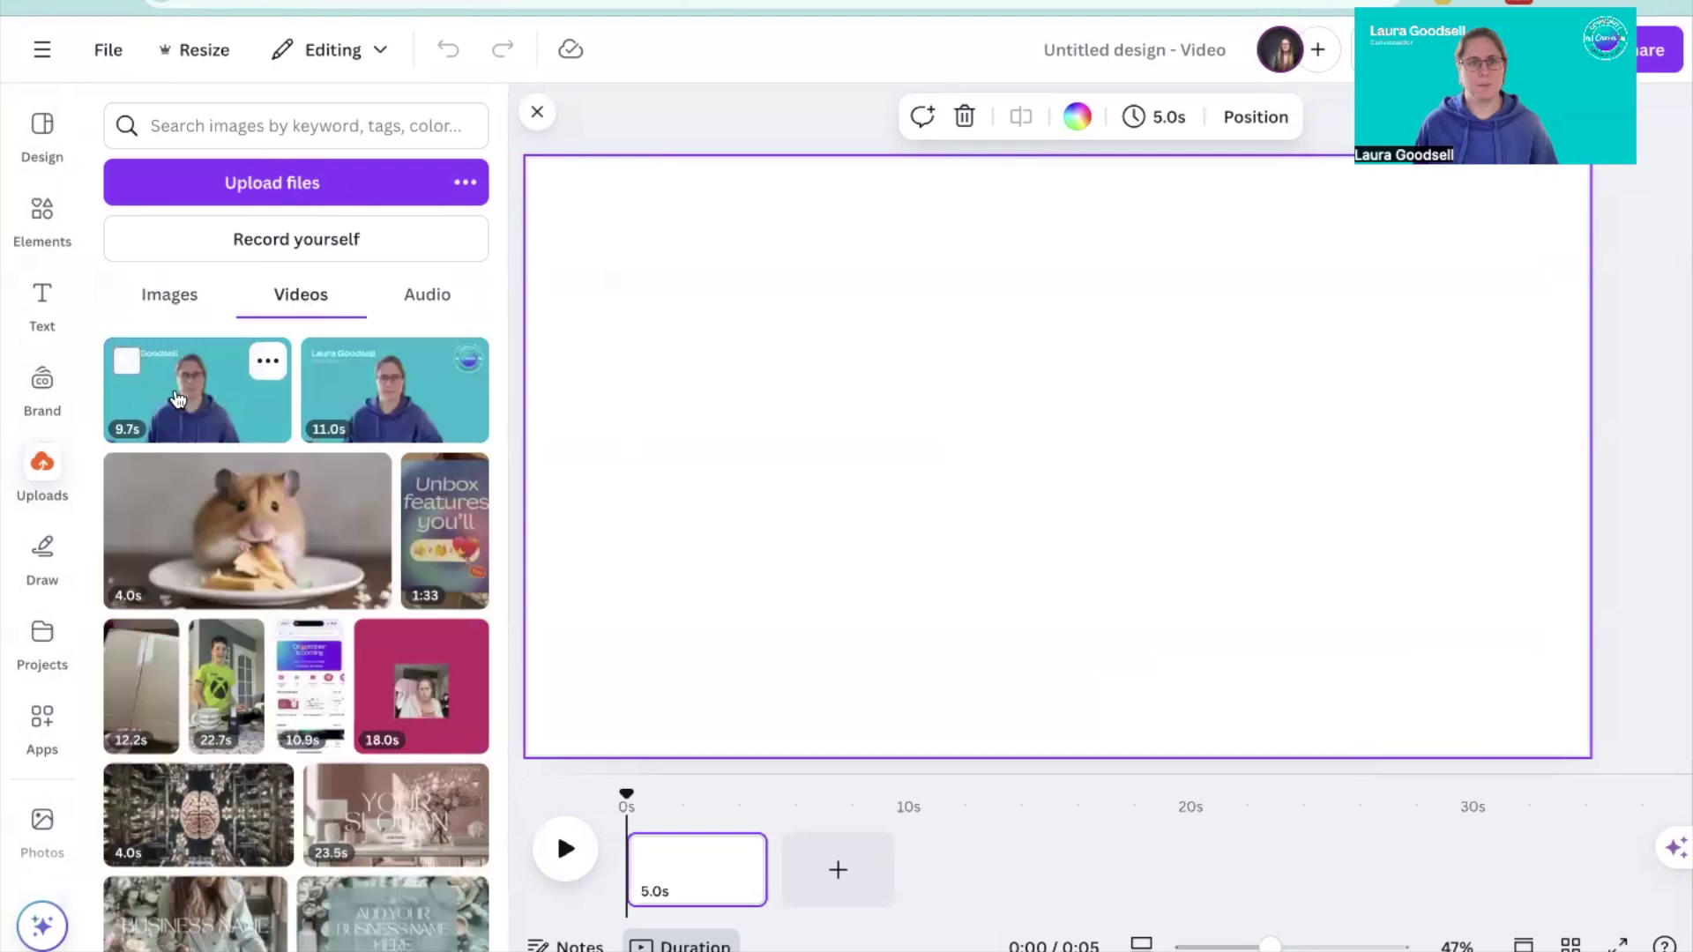
{"action": "left_click", "coordinate": [178, 397]}
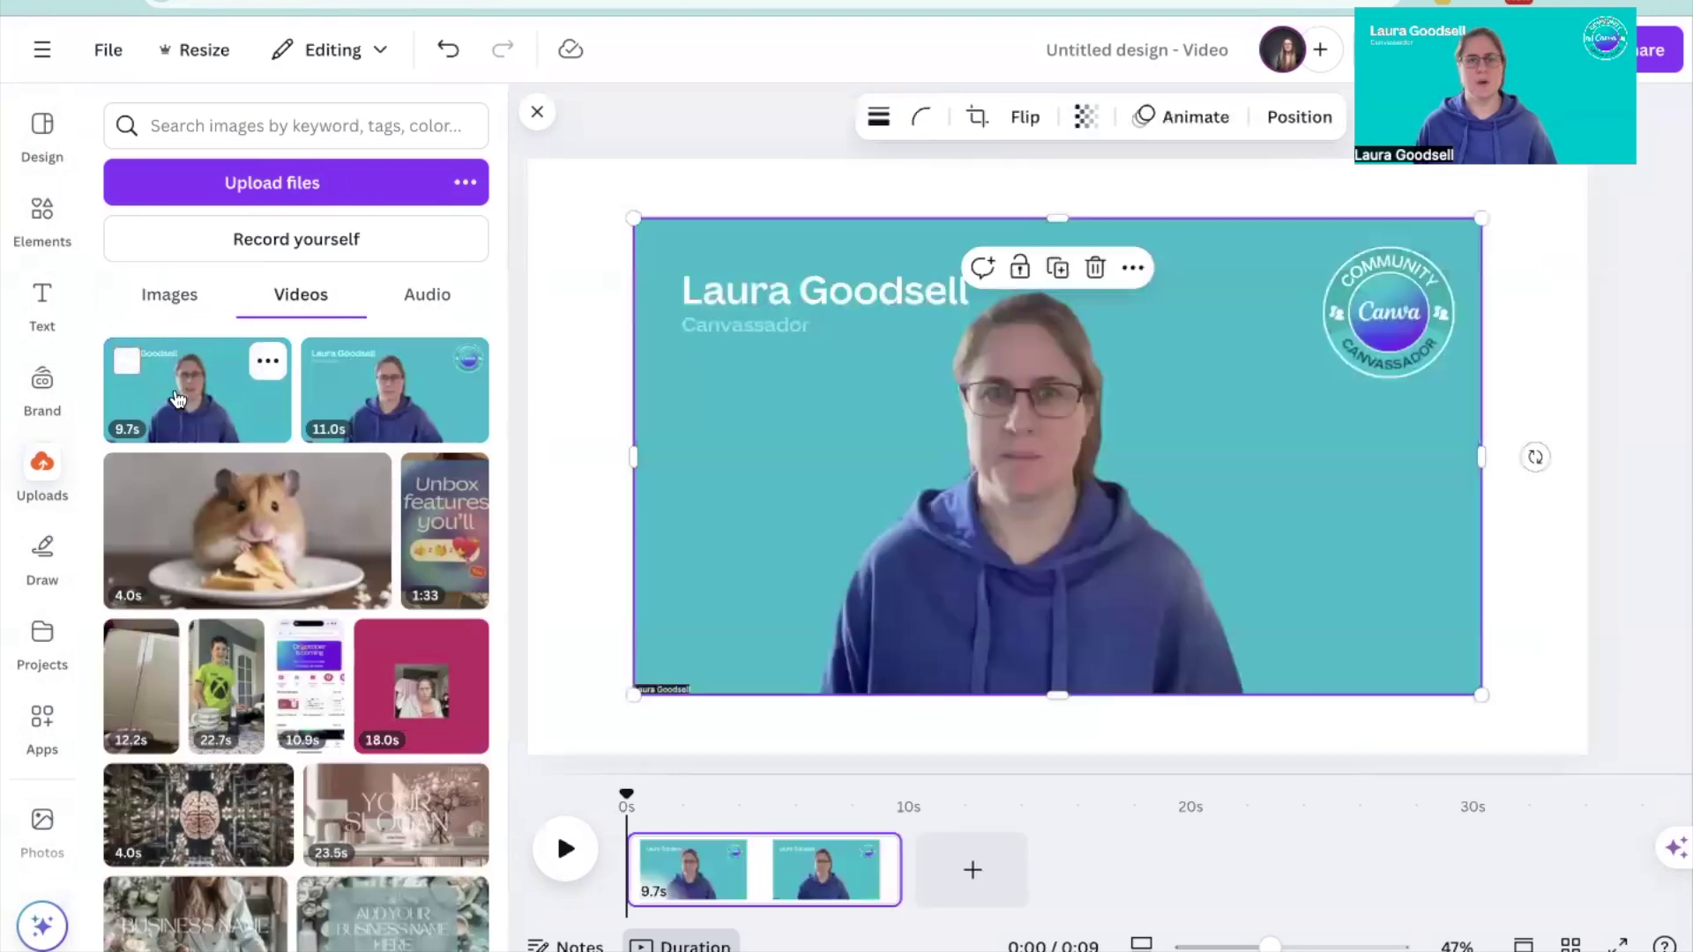
{"action": "mouse_move", "coordinate": [735, 118]}
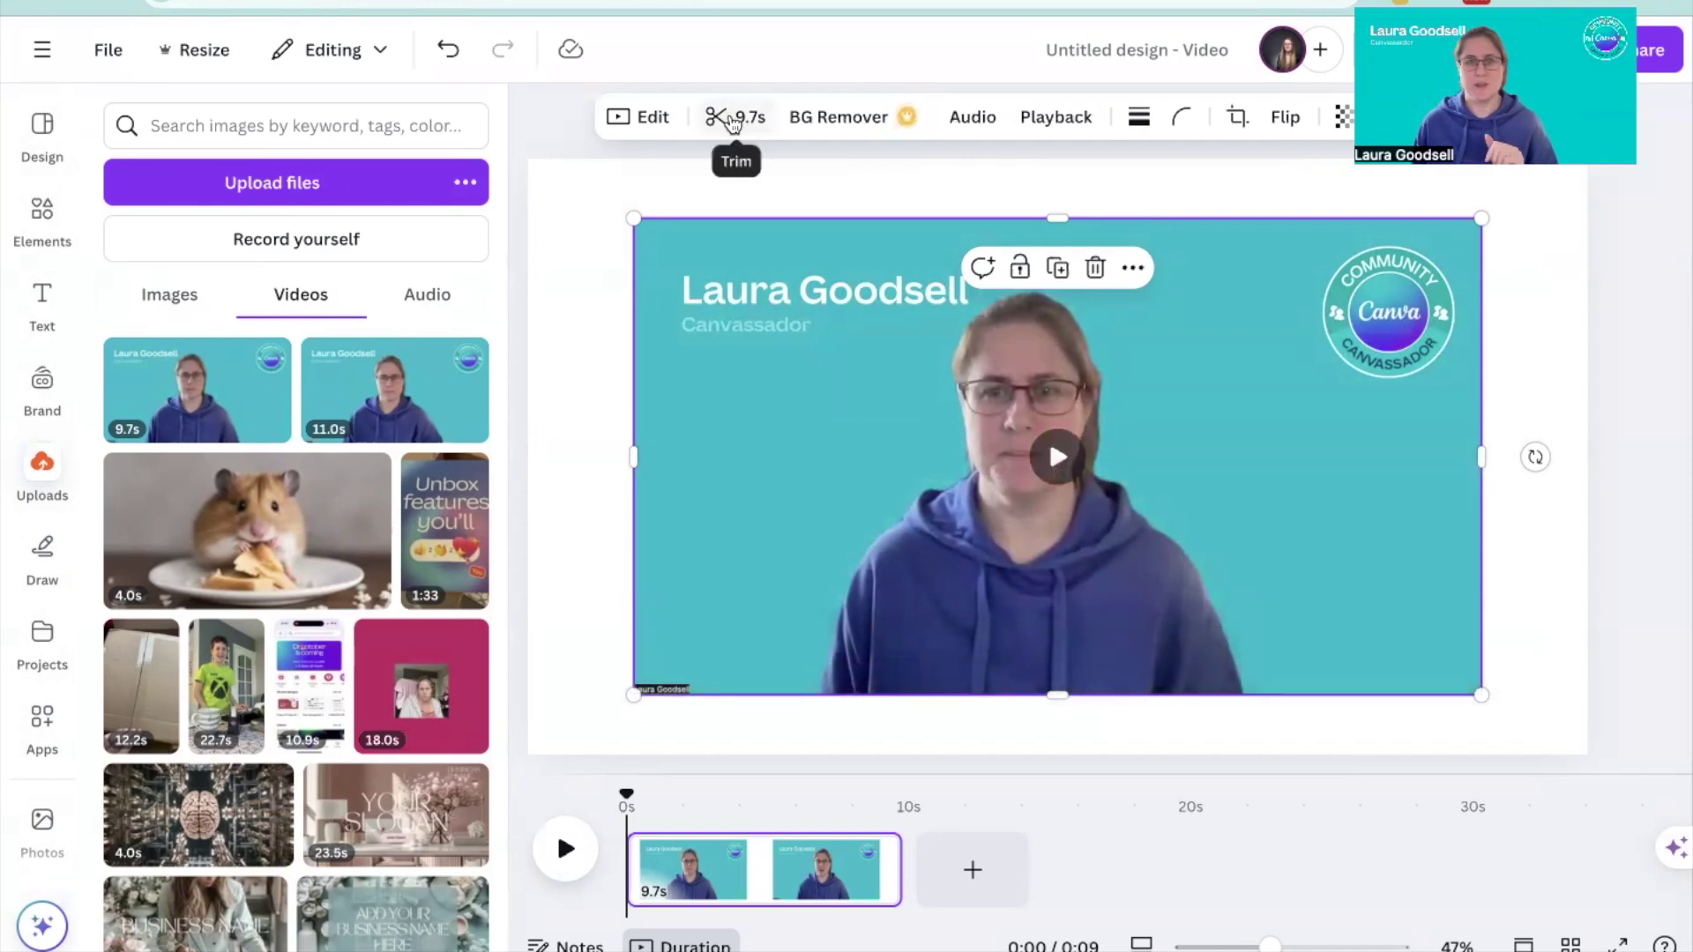
Trim the clip's start and end down to 5.3 seconds, then play it back
{"action": "left_click", "coordinate": [730, 123]}
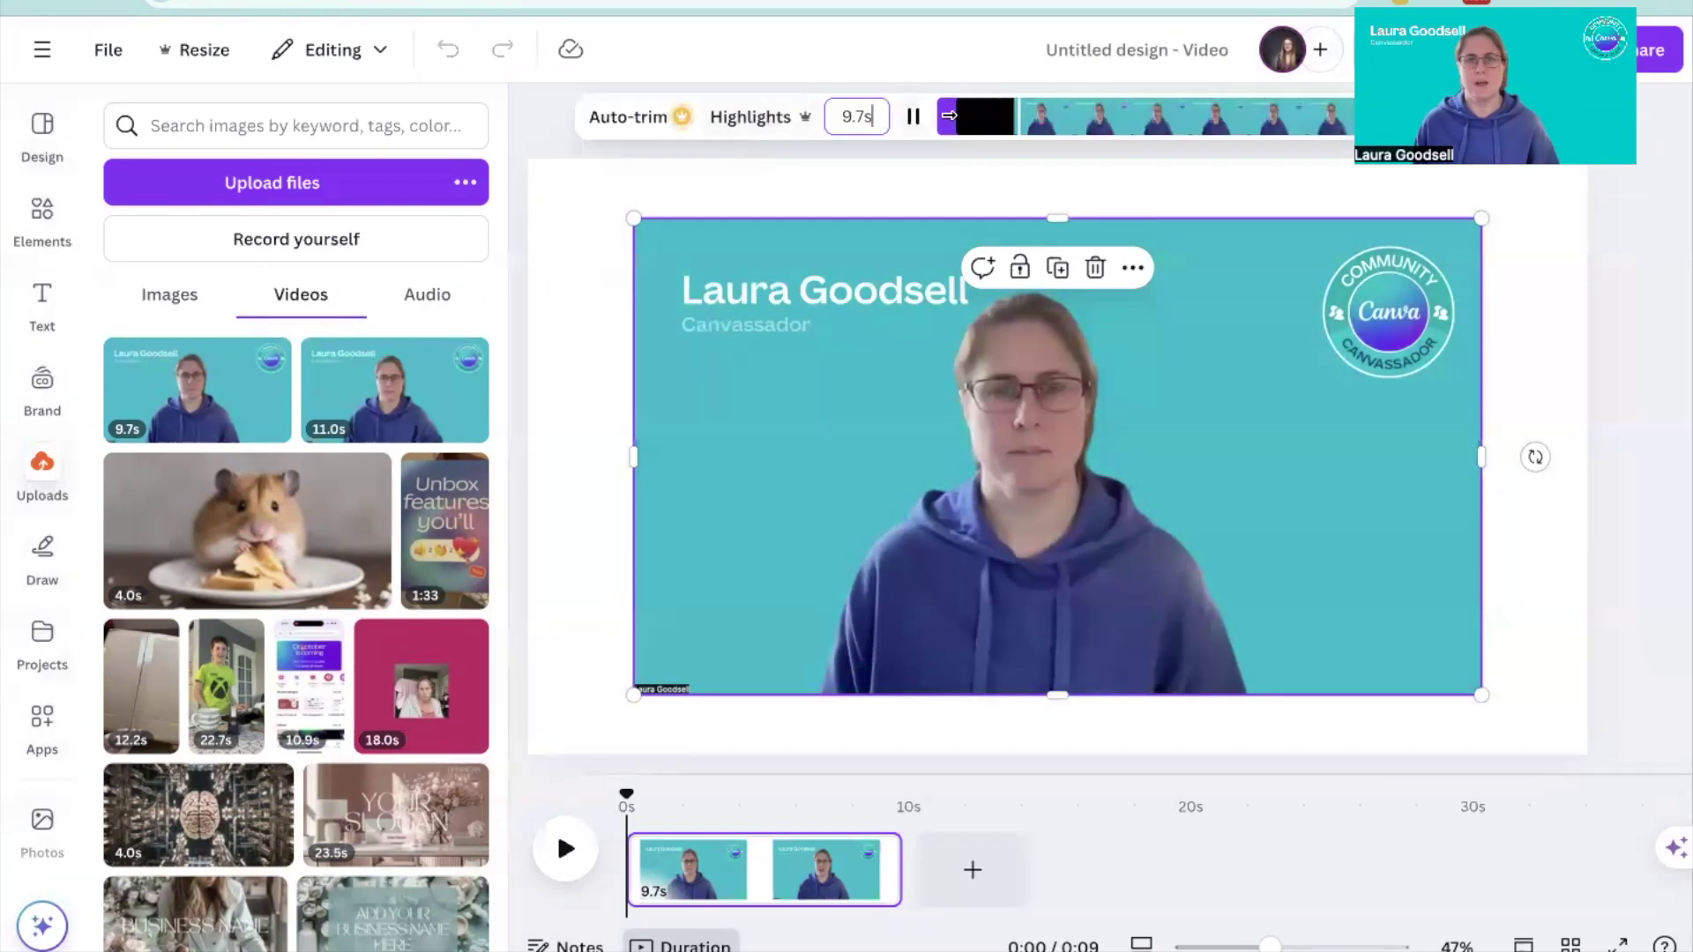
{"action": "mouse_move", "coordinate": [948, 117]}
{"action": "left_mouse_down"}
{"action": "mouse_move", "coordinate": [1114, 117]}
{"action": "mouse_move", "coordinate": [1087, 118]}
{"action": "left_mouse_up"}
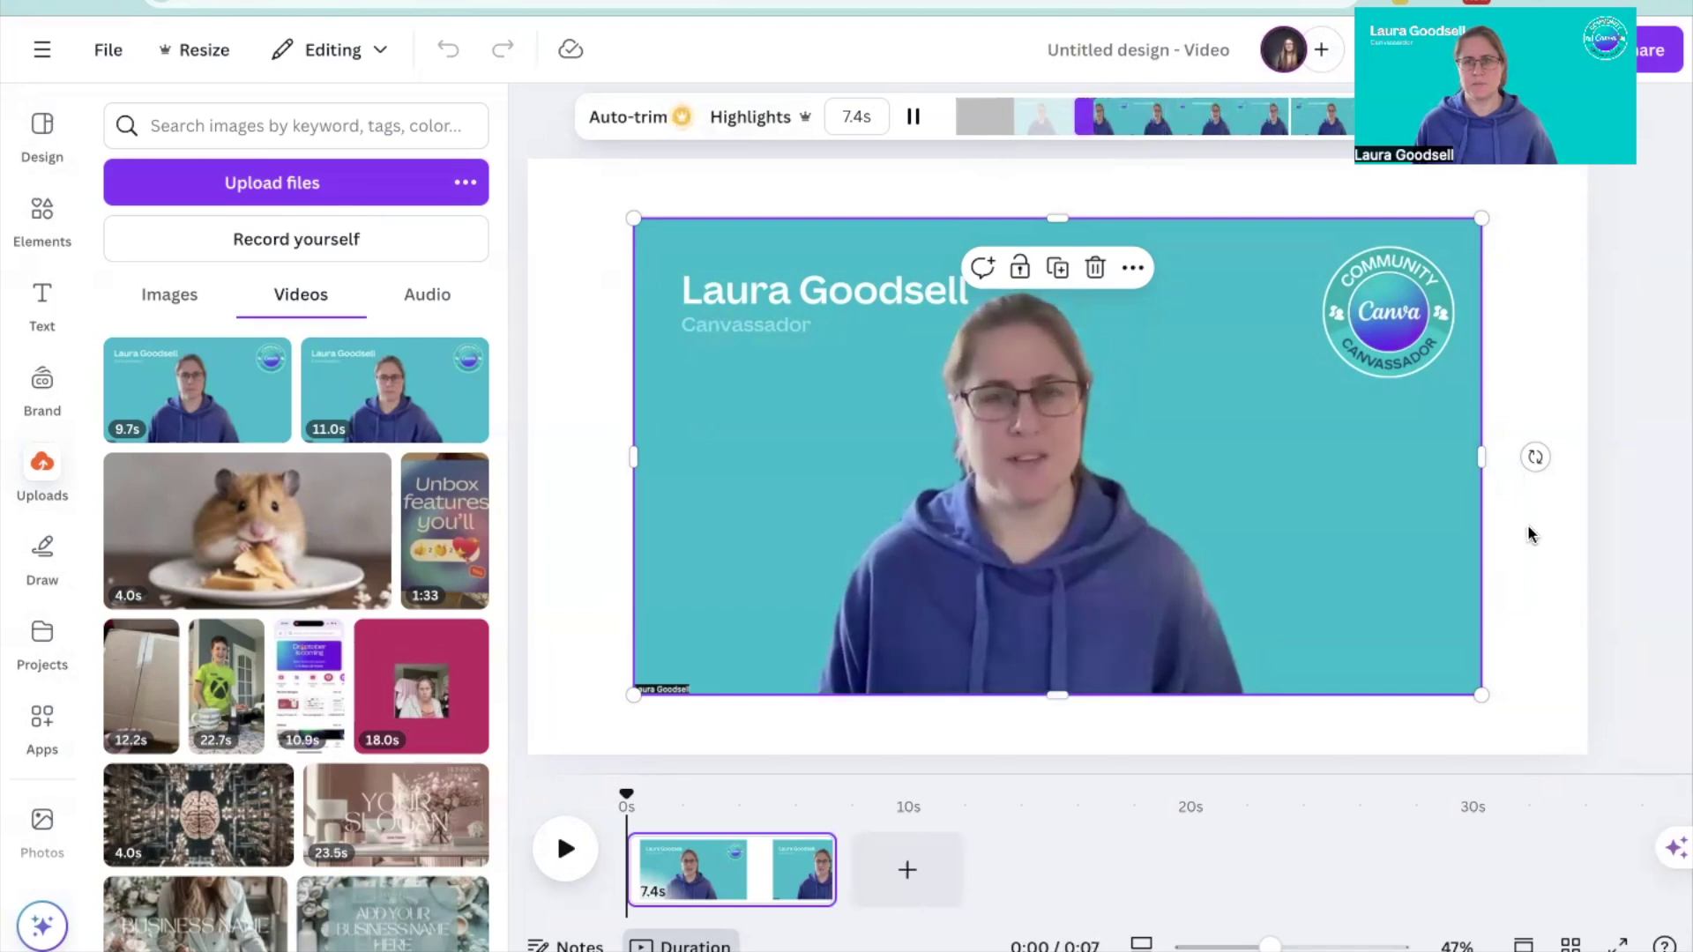
{"action": "left_click", "coordinate": [1591, 118]}
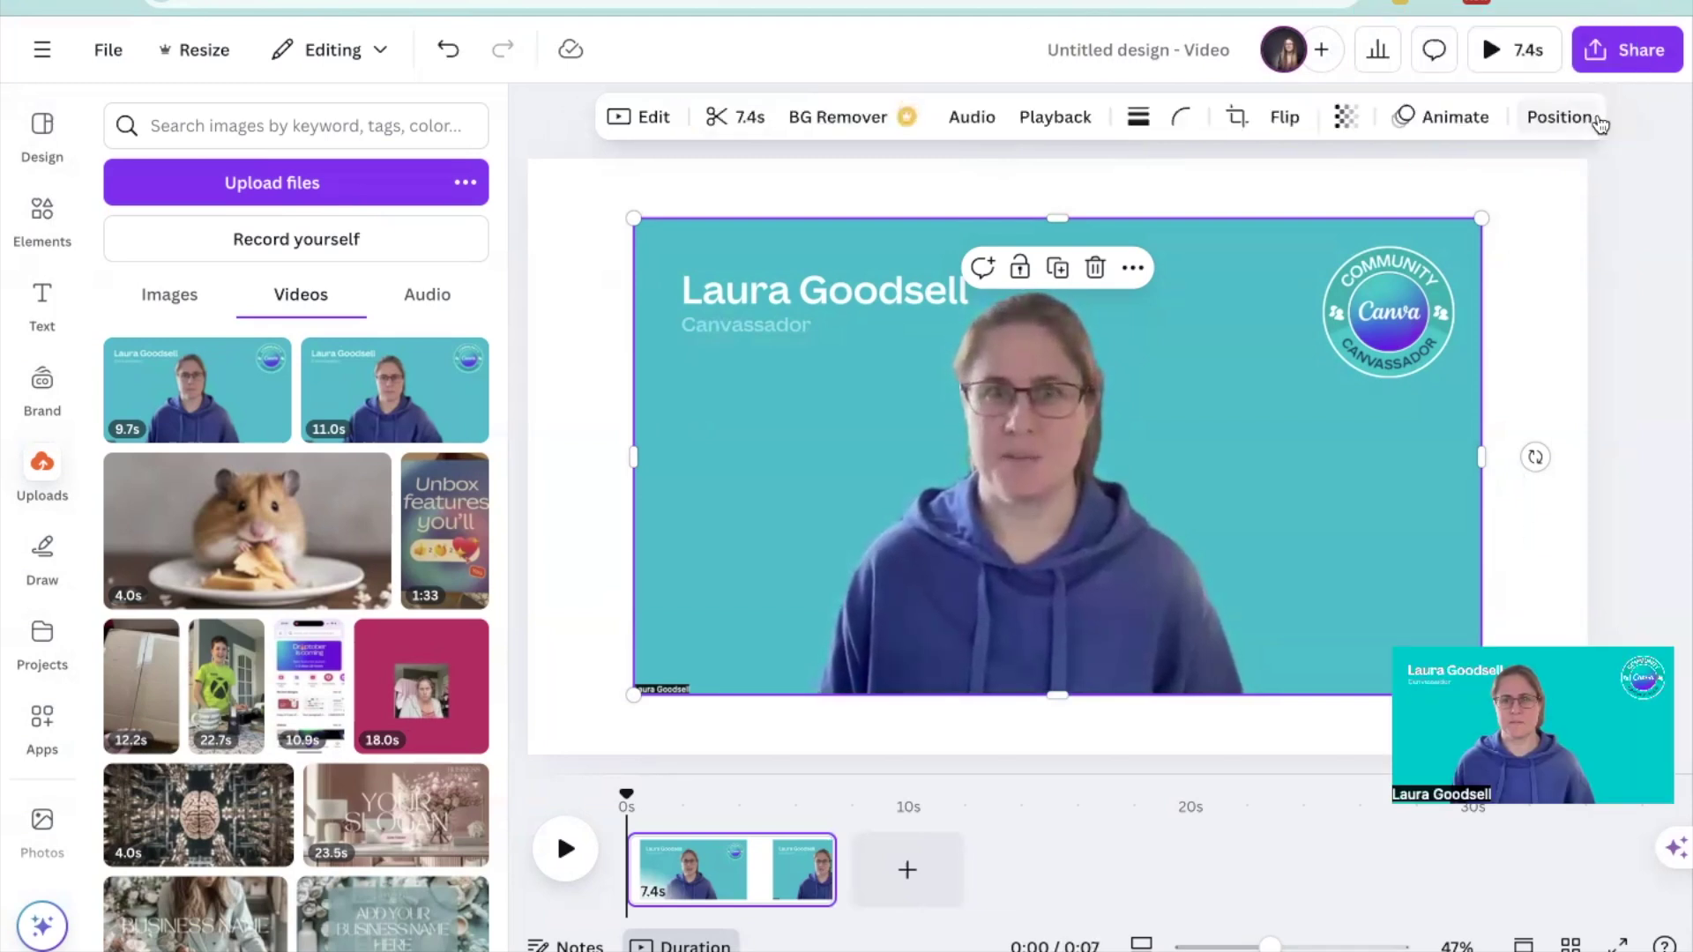
{"action": "left_click", "coordinate": [718, 119]}
{"action": "mouse_move", "coordinate": [1542, 117]}
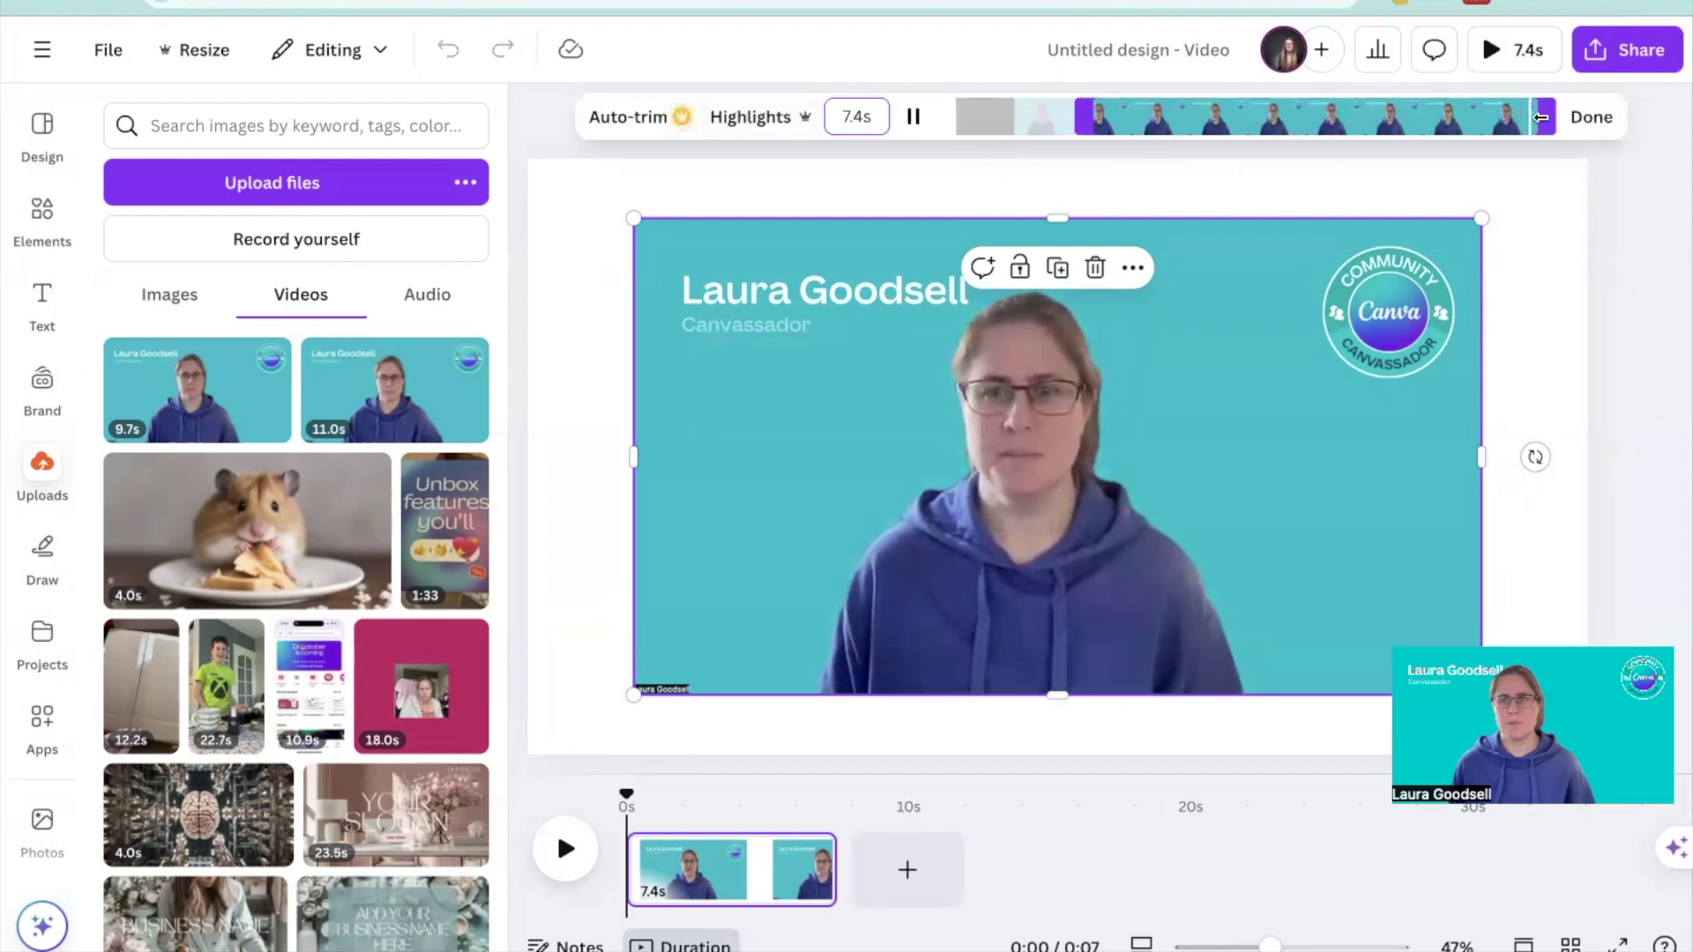
{"action": "left_click_drag", "start_coordinate": [1491, 120], "coordinate": [1423, 119]}
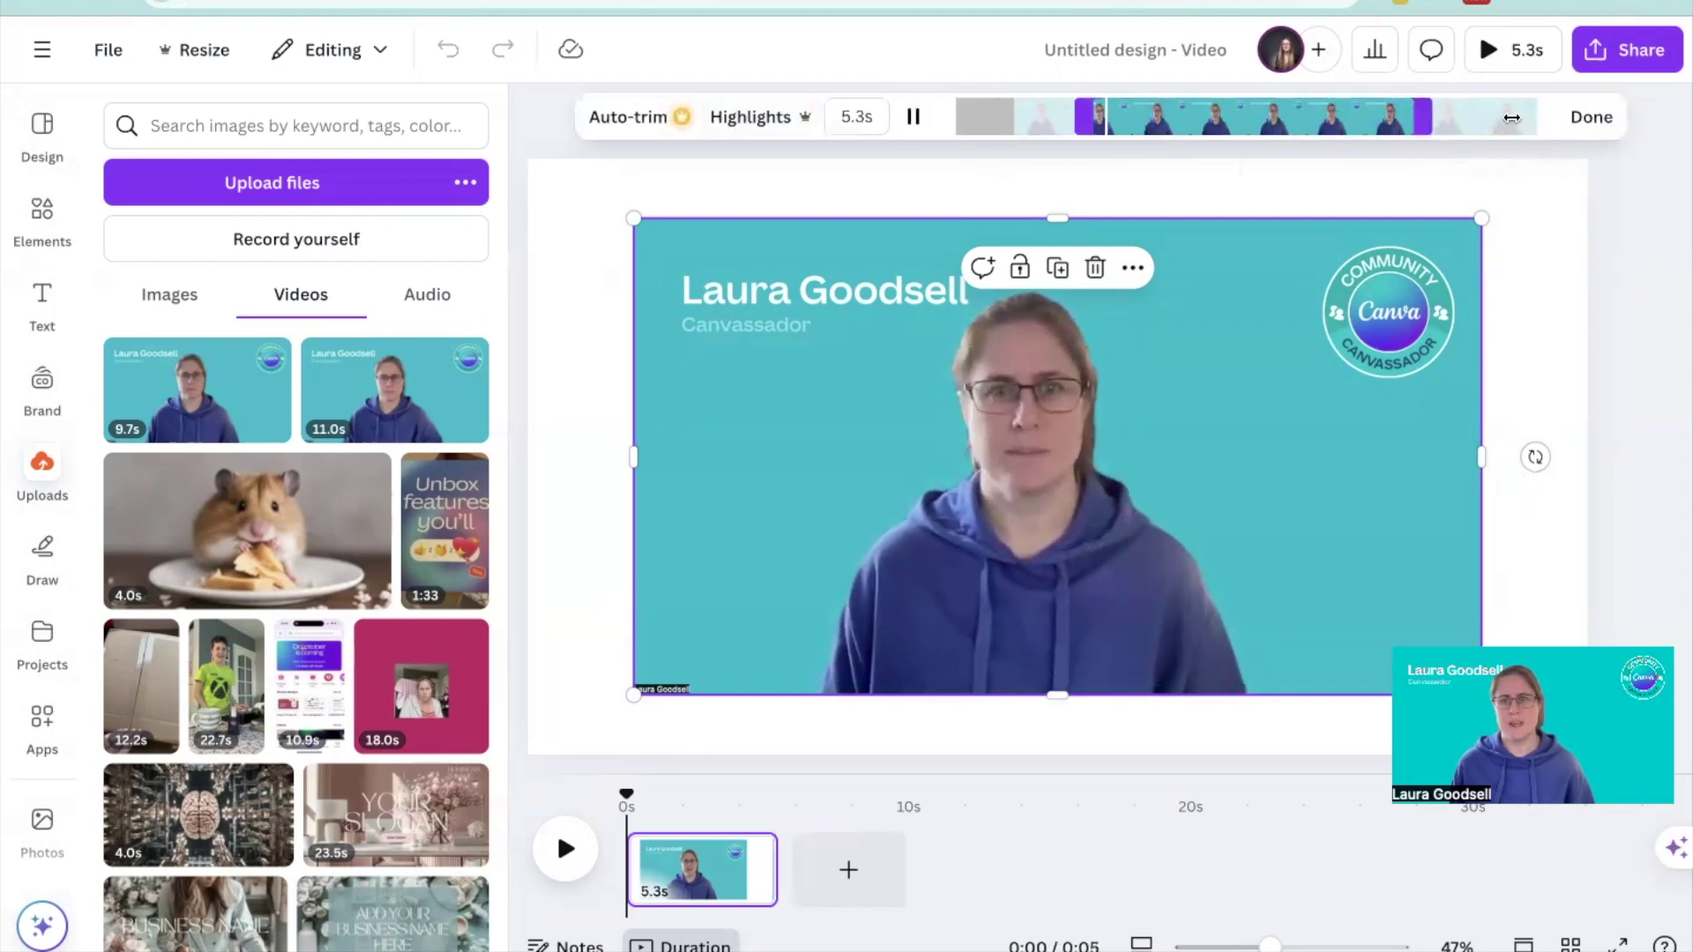
{"action": "left_click", "coordinate": [1592, 117]}
{"action": "left_click", "coordinate": [1031, 470]}
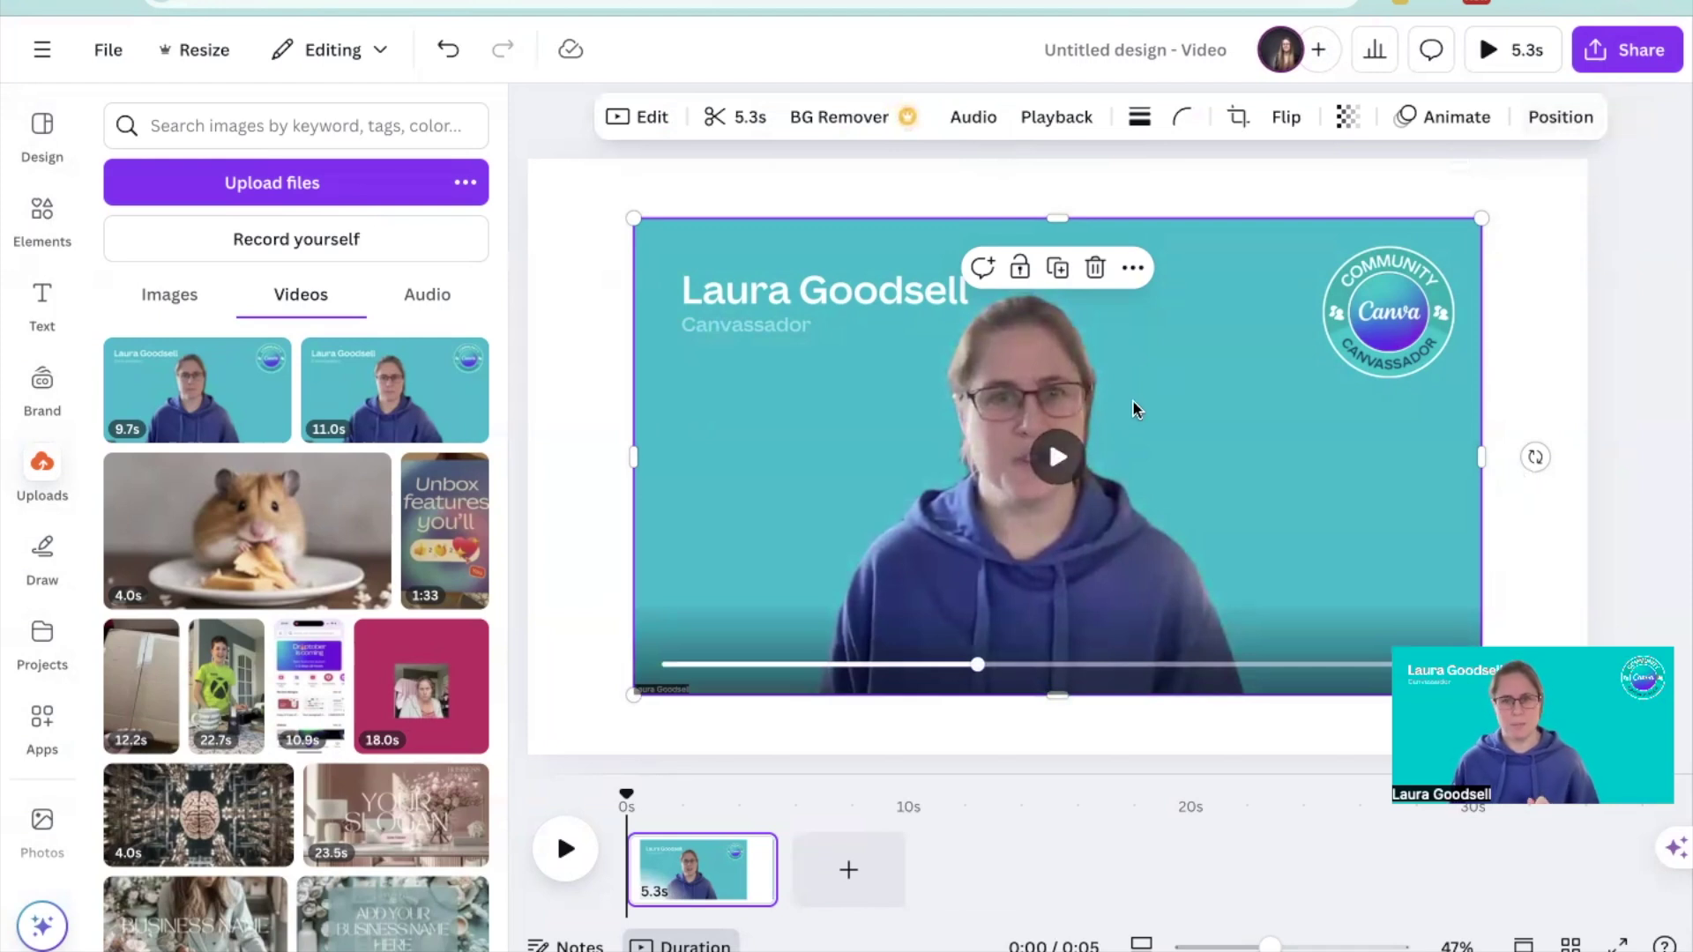
Set the page background to the teal-blue gradient after trying the purple-blue one
{"action": "left_click", "coordinate": [567, 334]}
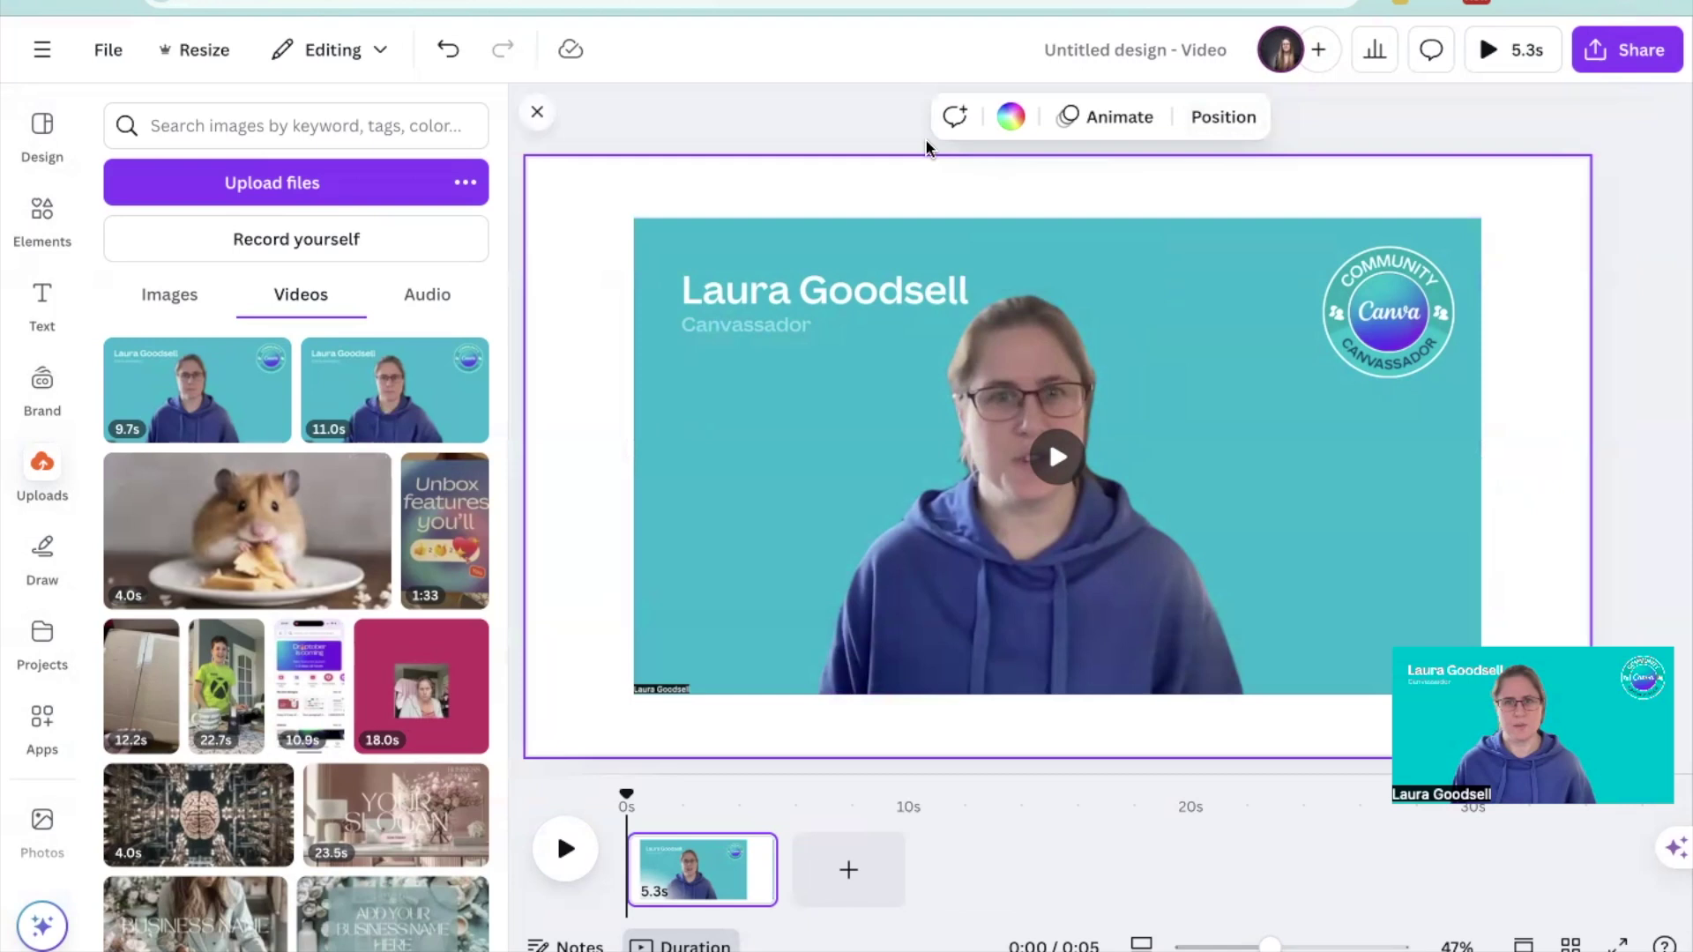
{"action": "left_click", "coordinate": [1011, 119]}
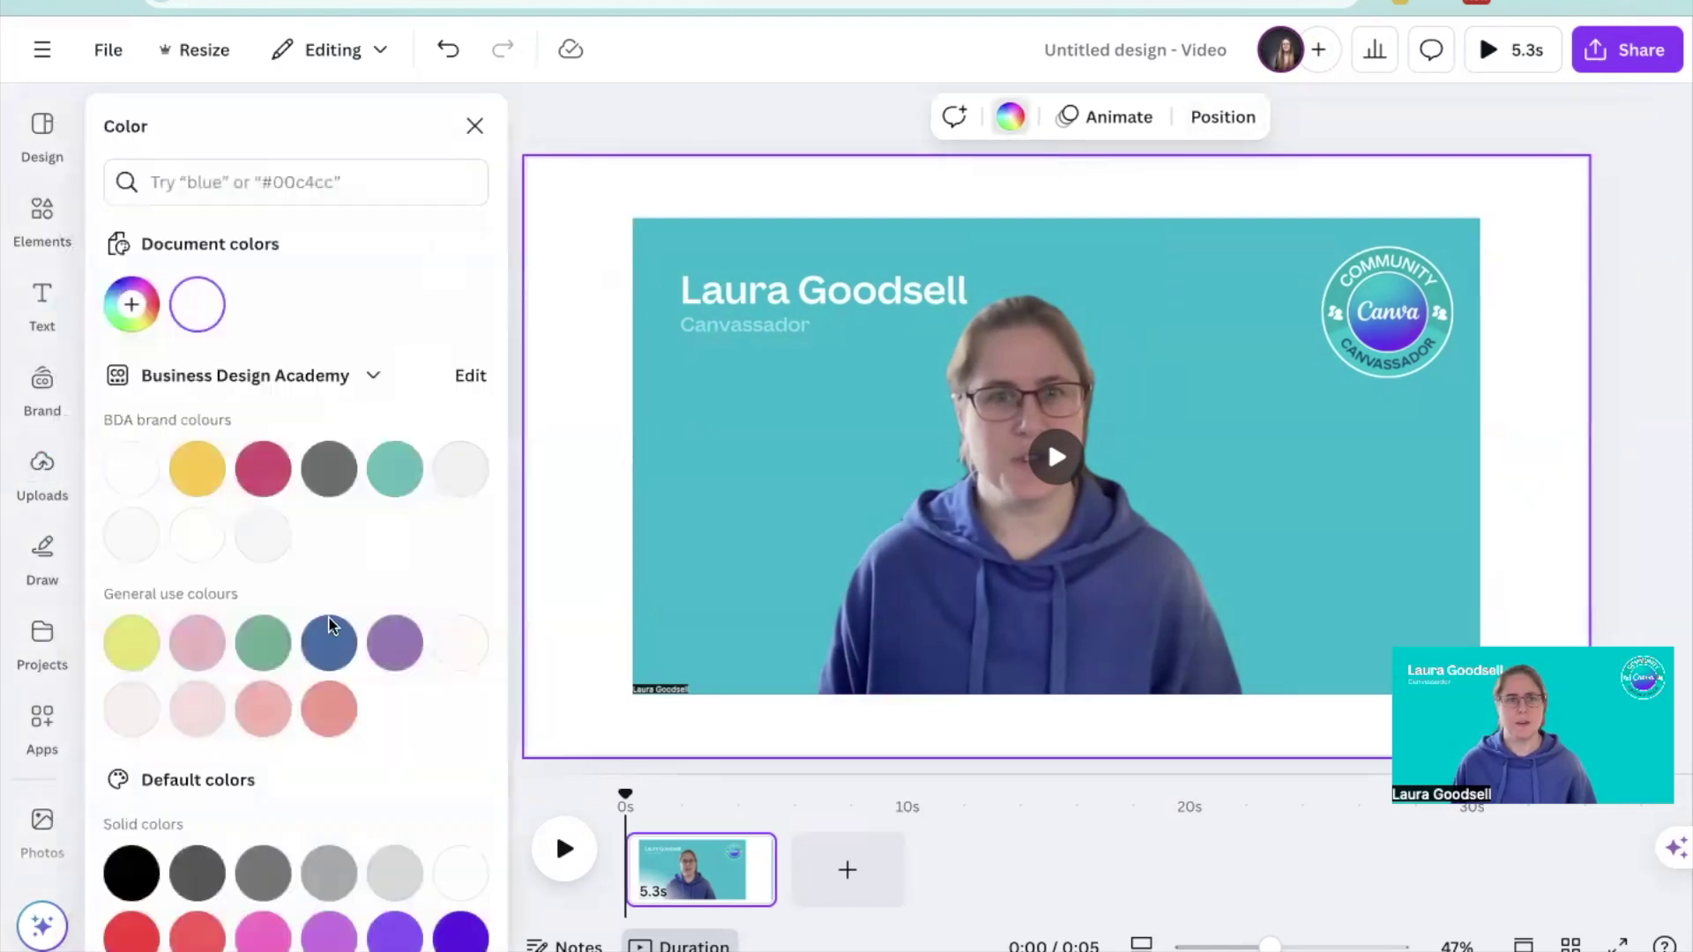
{"action": "scroll", "coordinate": [302, 633], "scroll_direction": "down", "scroll_amount": 3}
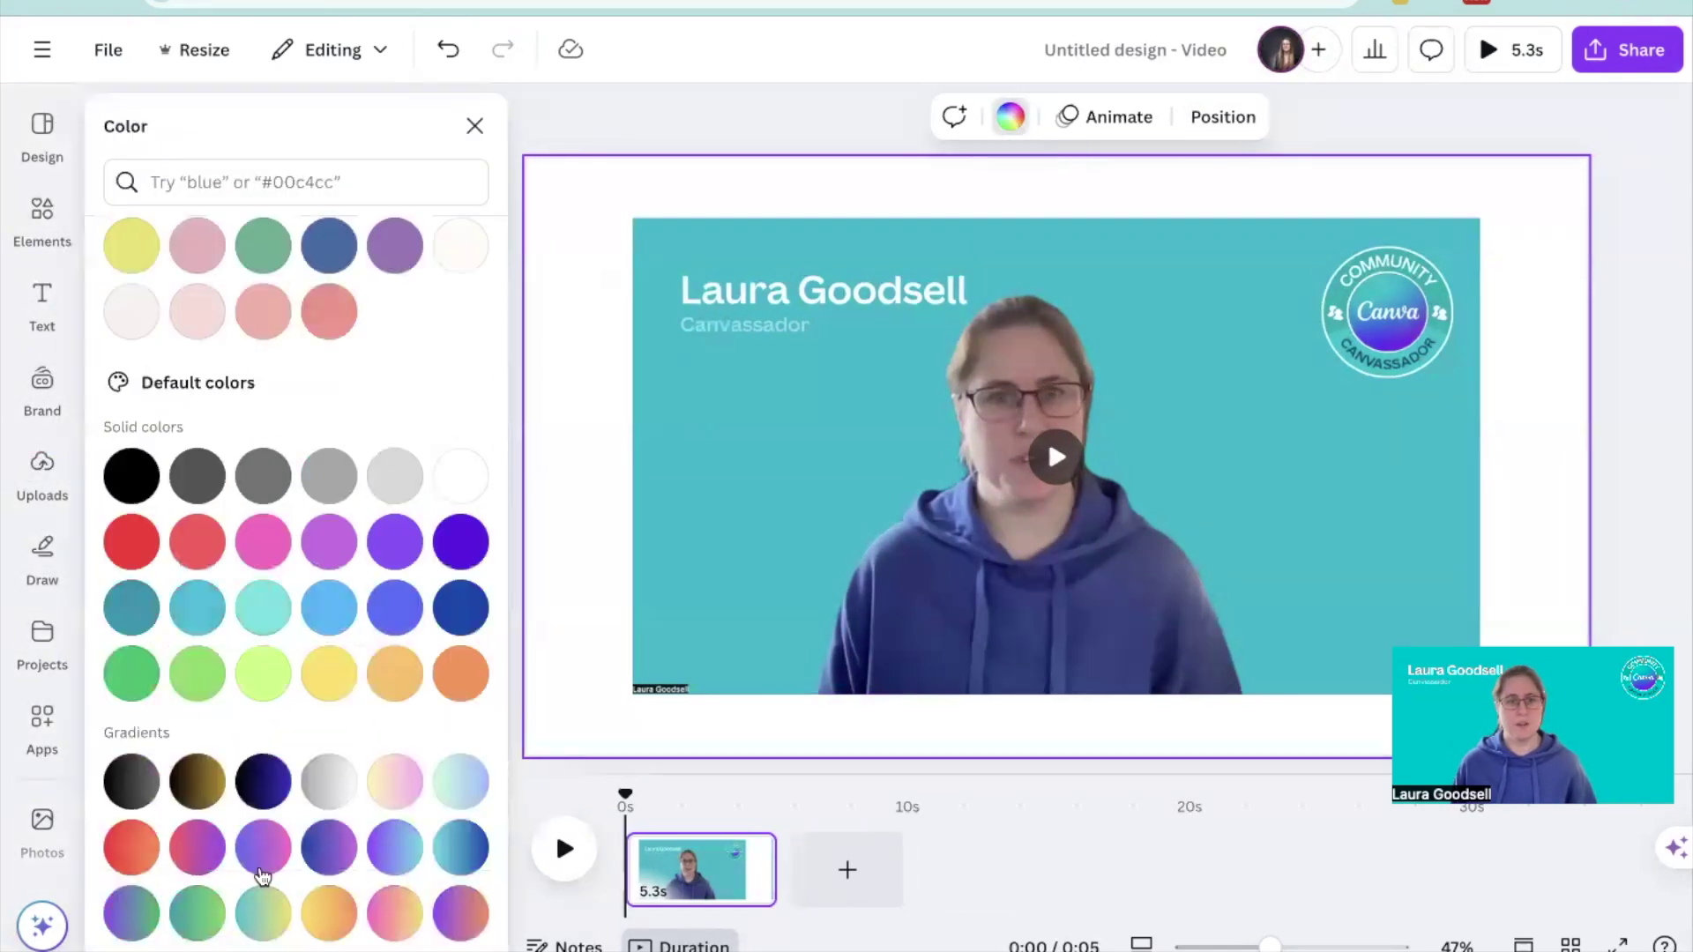
{"action": "left_click", "coordinate": [396, 848]}
{"action": "left_click", "coordinate": [460, 848]}
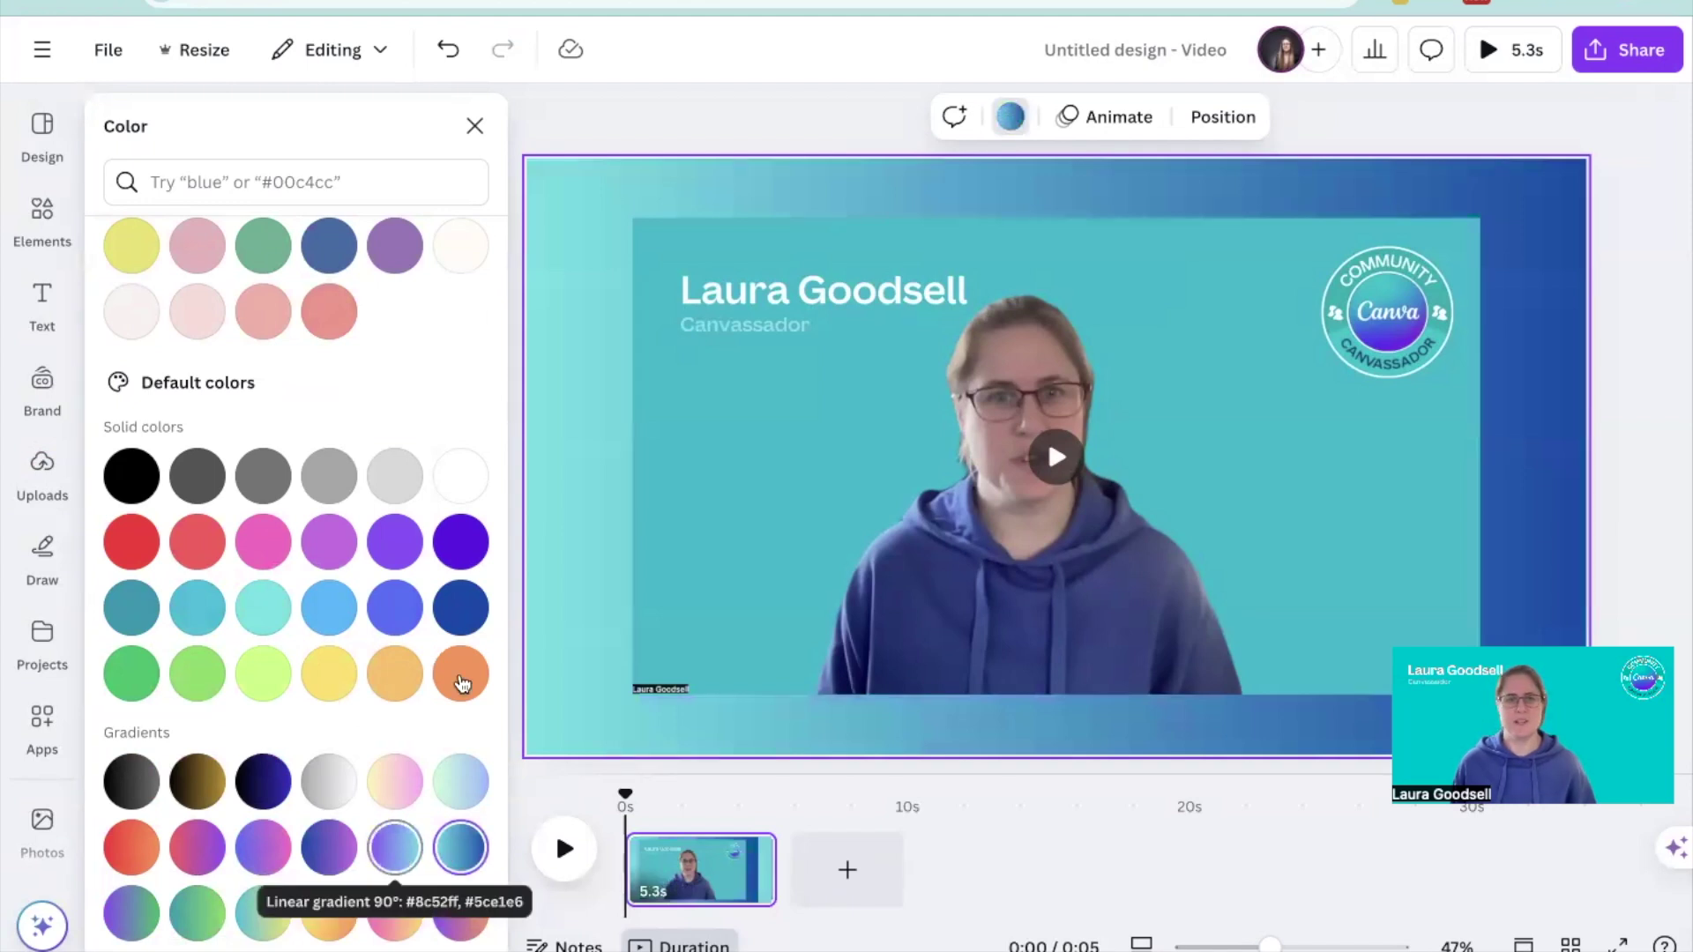
{"action": "left_click", "coordinate": [596, 138]}
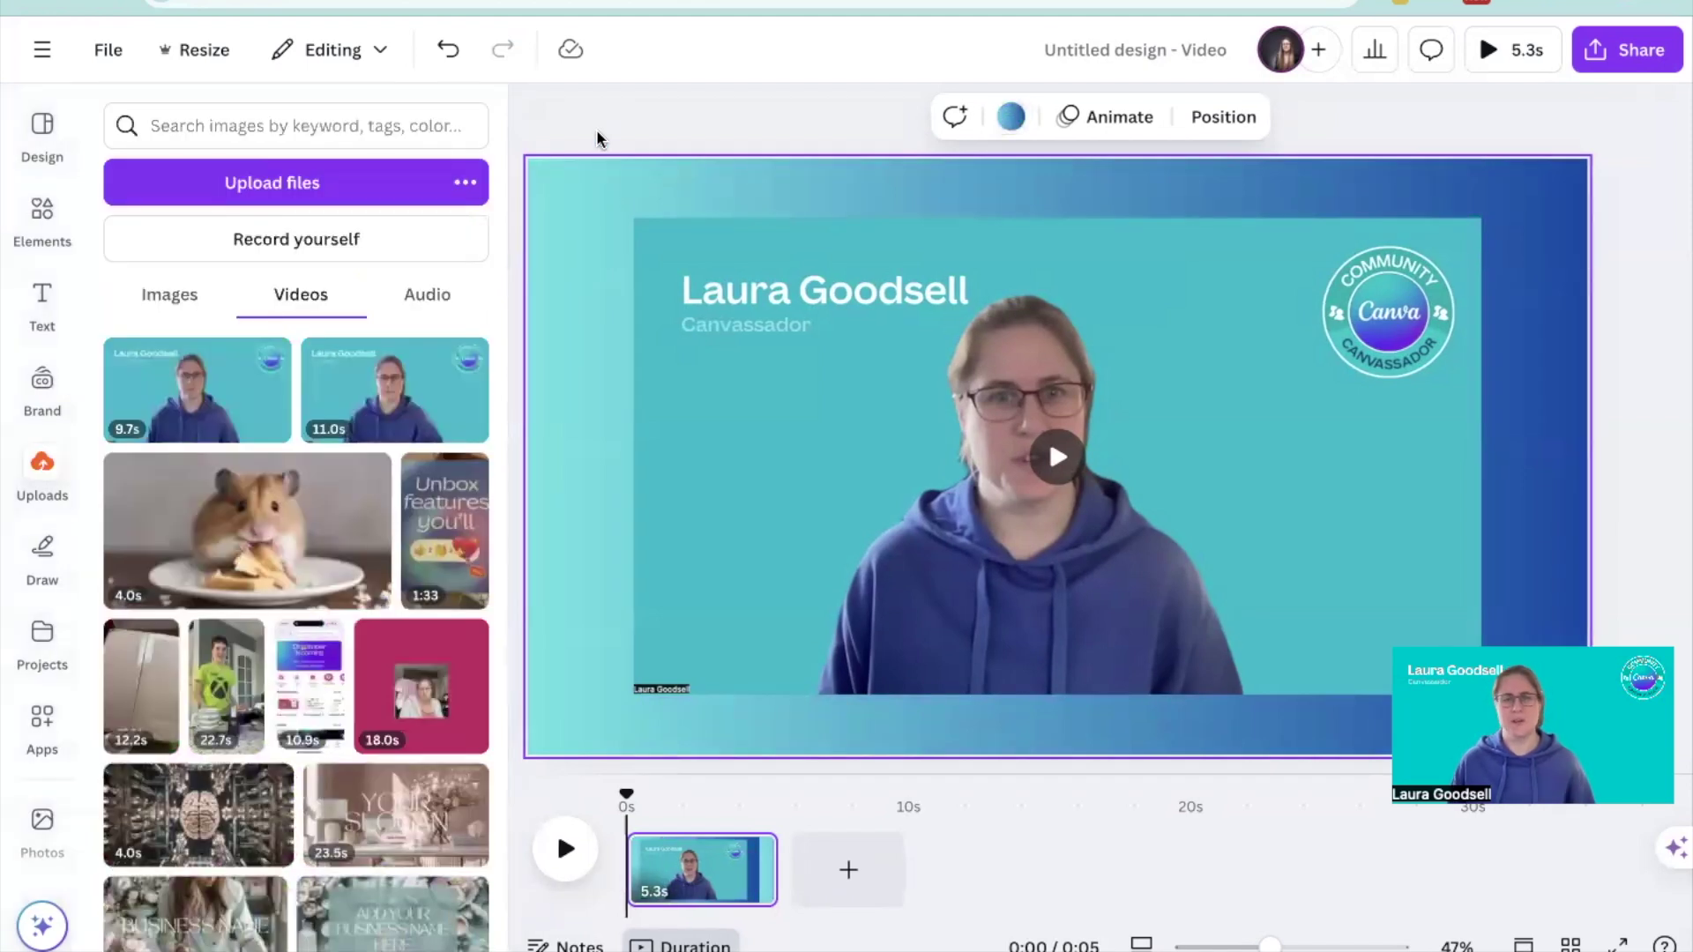
{"action": "mouse_move", "coordinate": [1057, 456]}
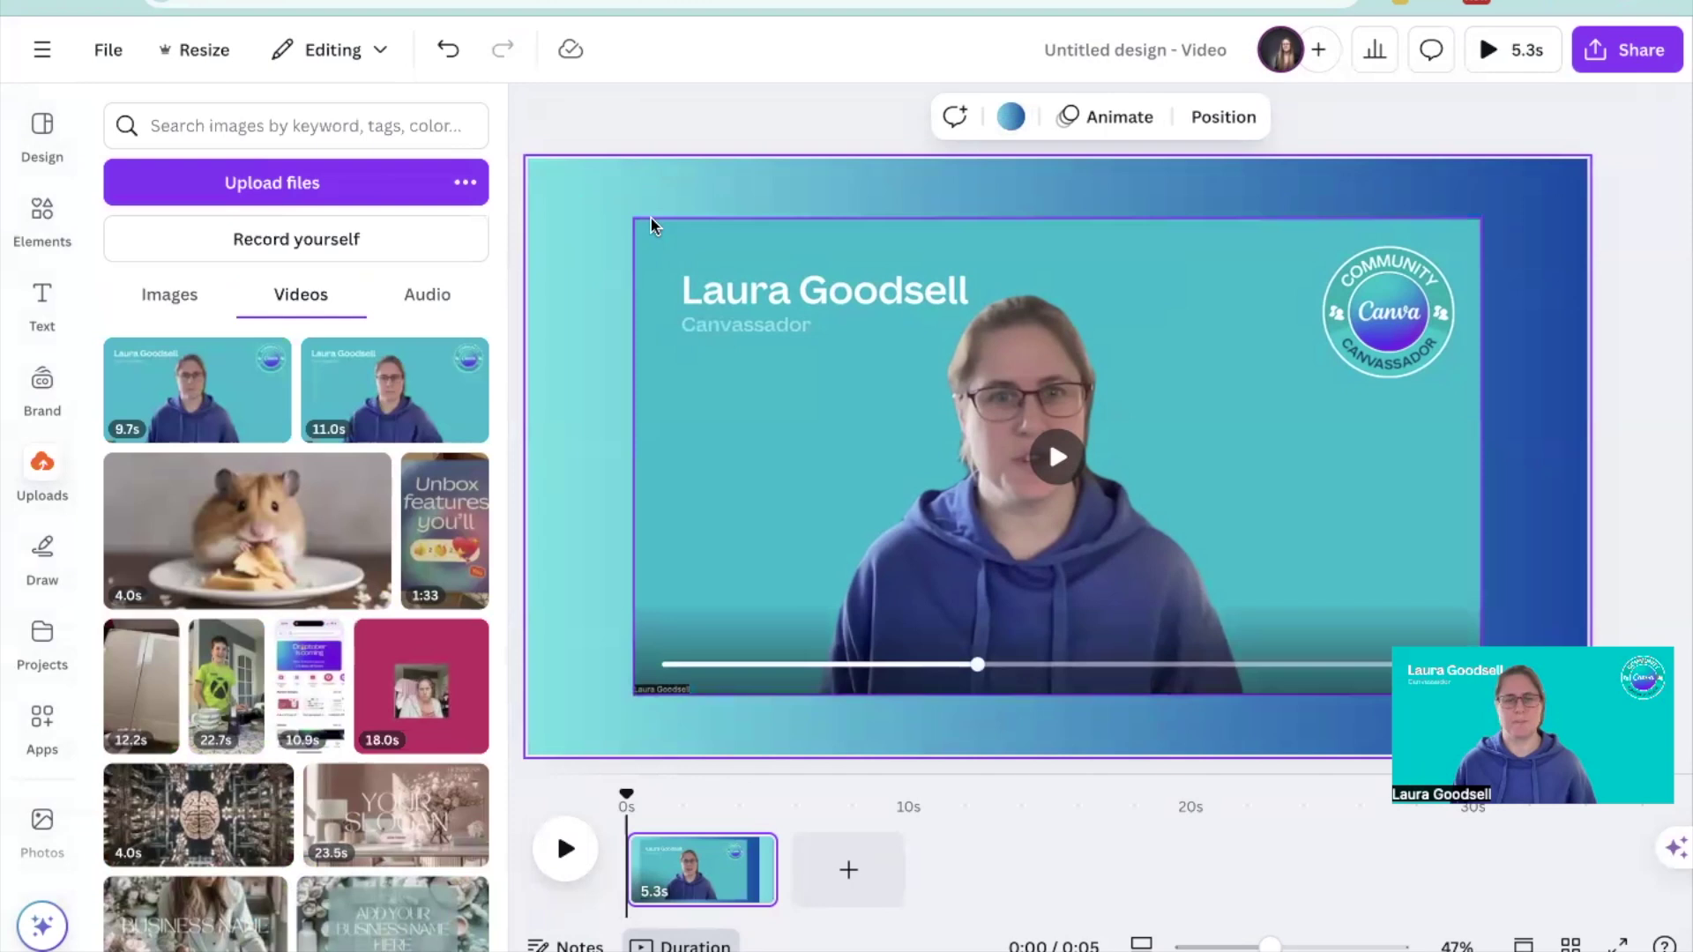
Select the talking-head clip and show the Text panel with its dynamic text options
{"action": "left_click", "coordinate": [626, 123]}
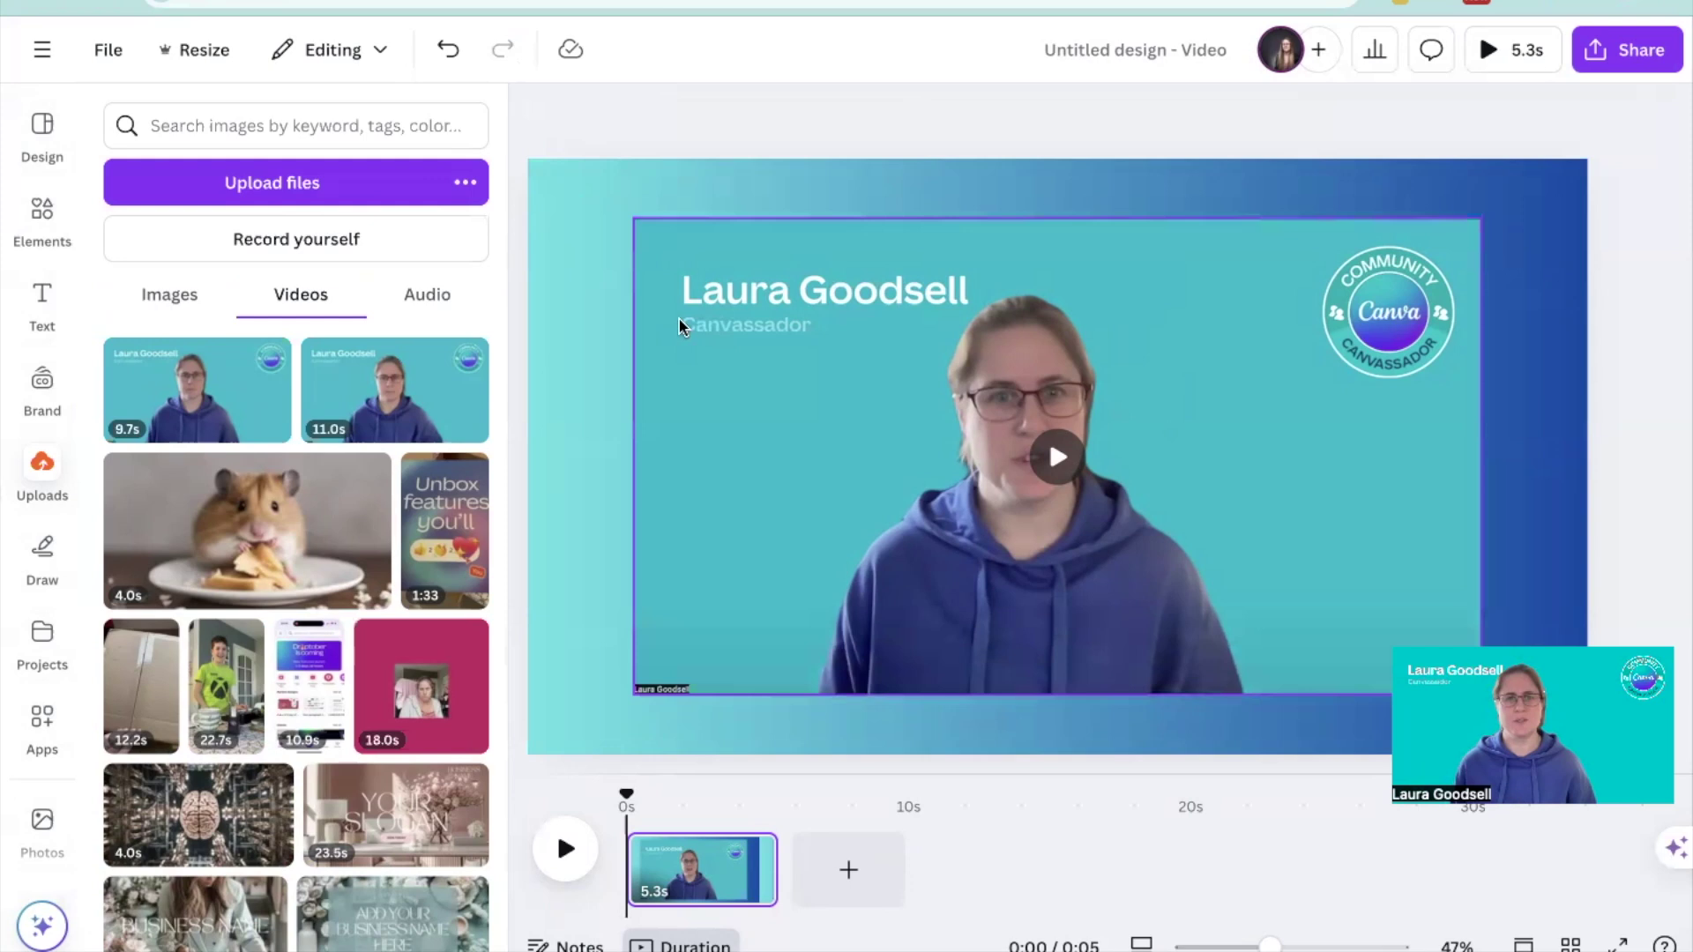
{"action": "left_click", "coordinate": [713, 348]}
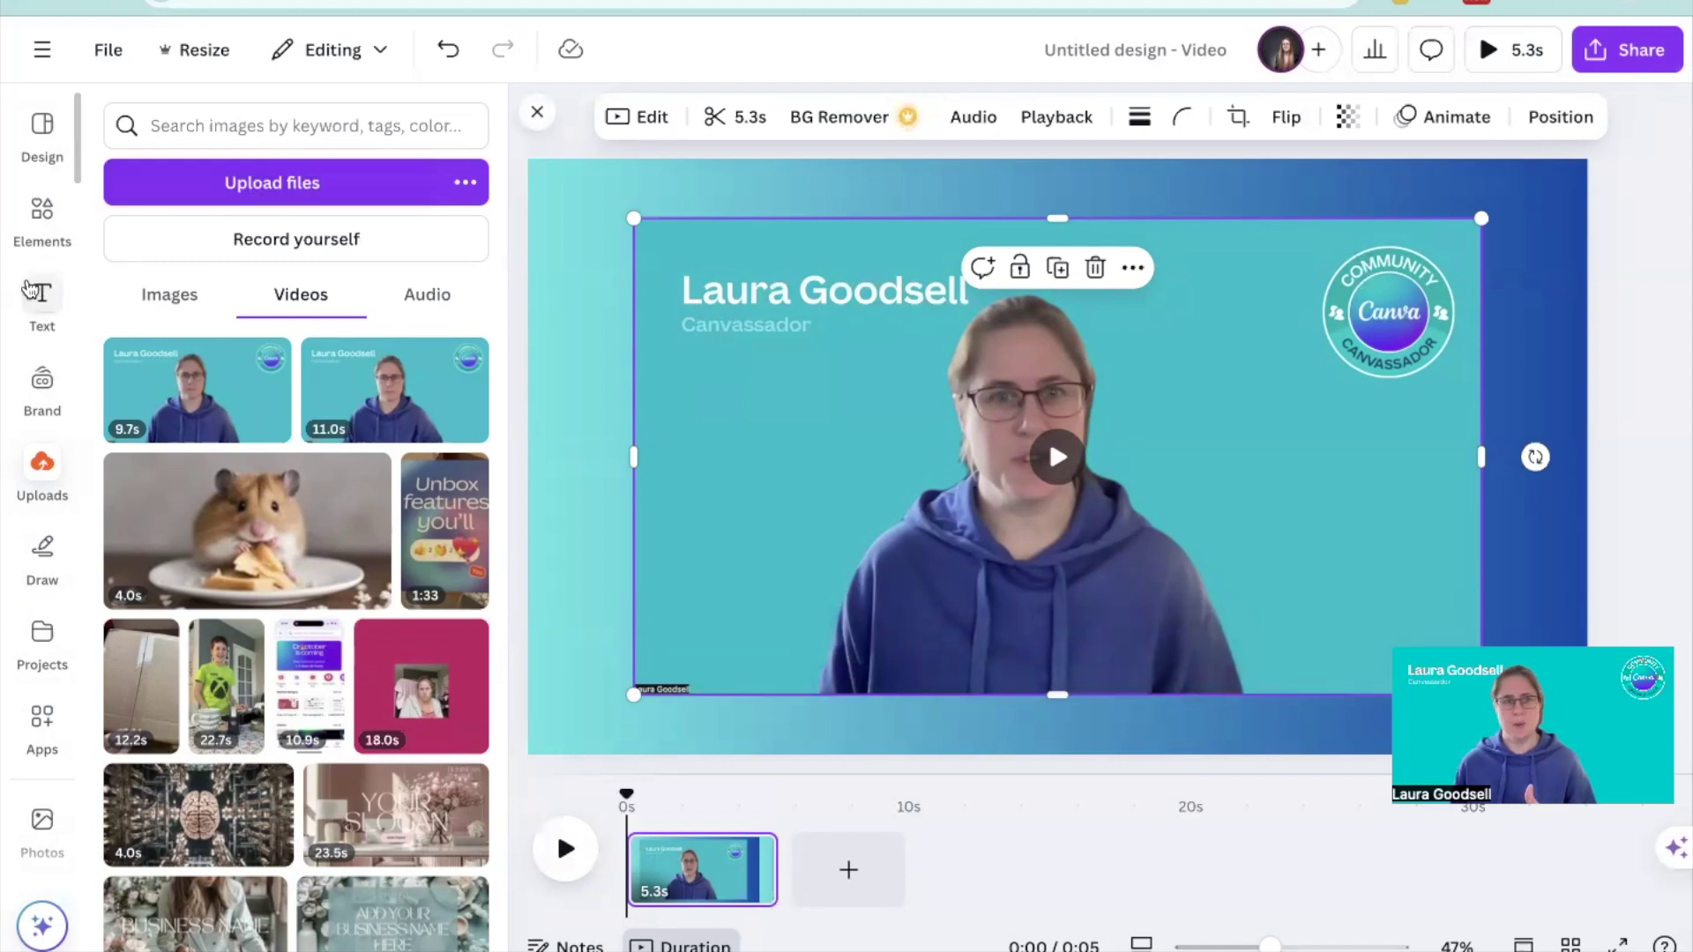
{"action": "left_click", "coordinate": [37, 304]}
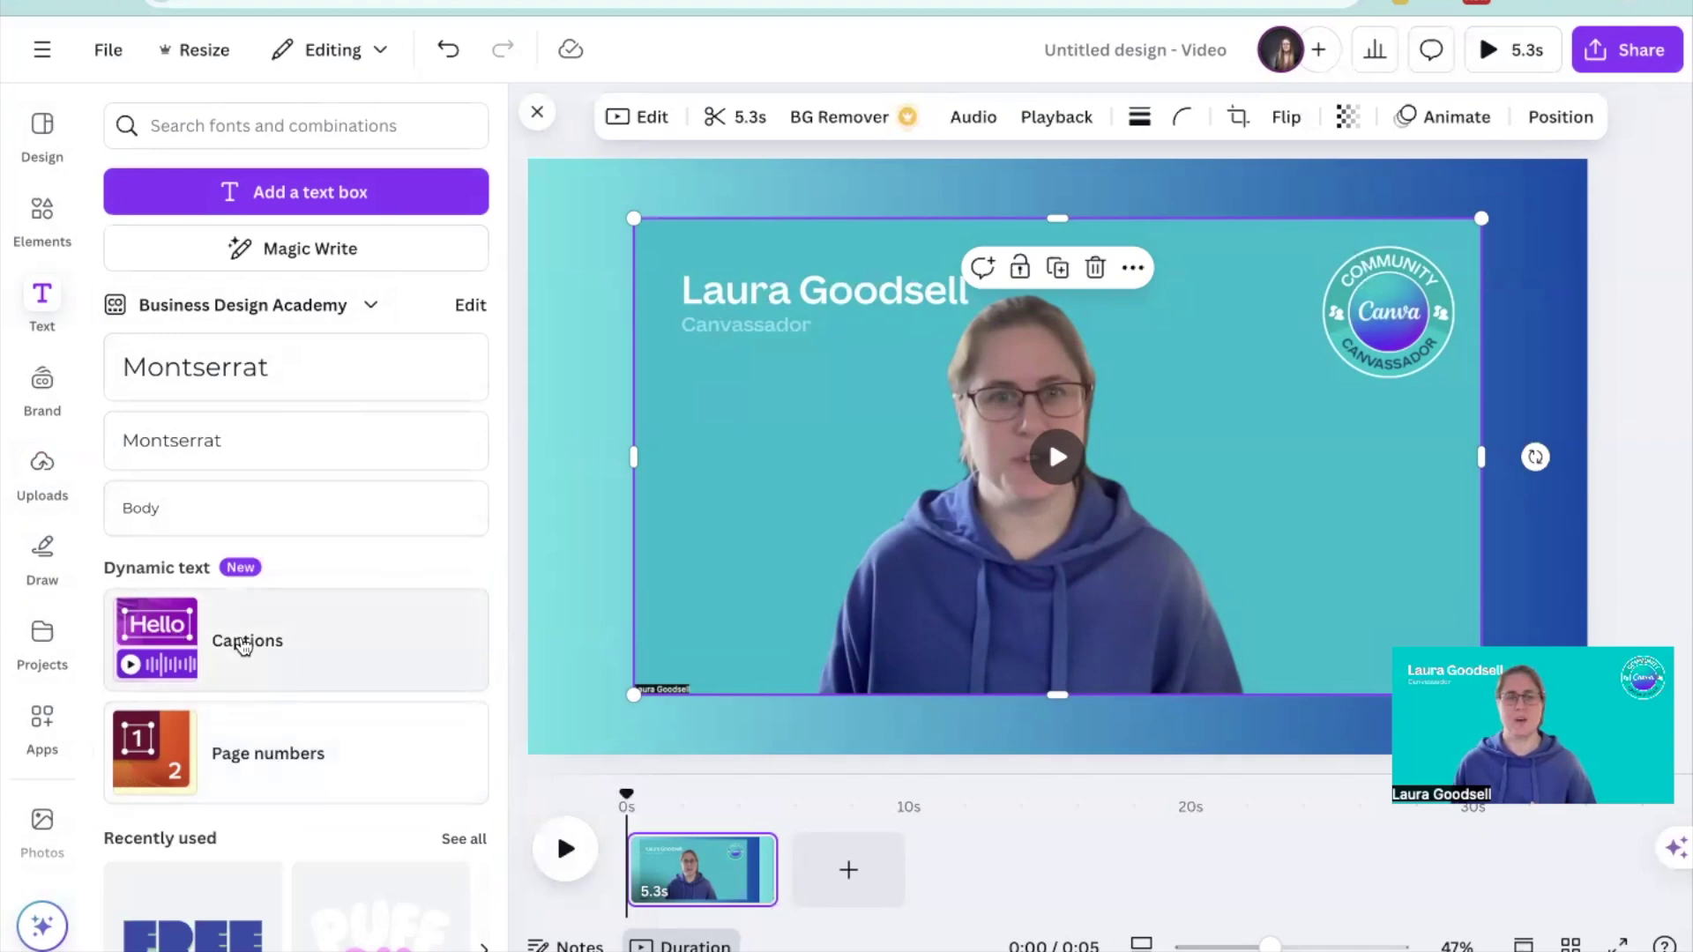
Generate captions from Dynamic text, checking which videos with audio get captioned
{"action": "left_click", "coordinate": [243, 642]}
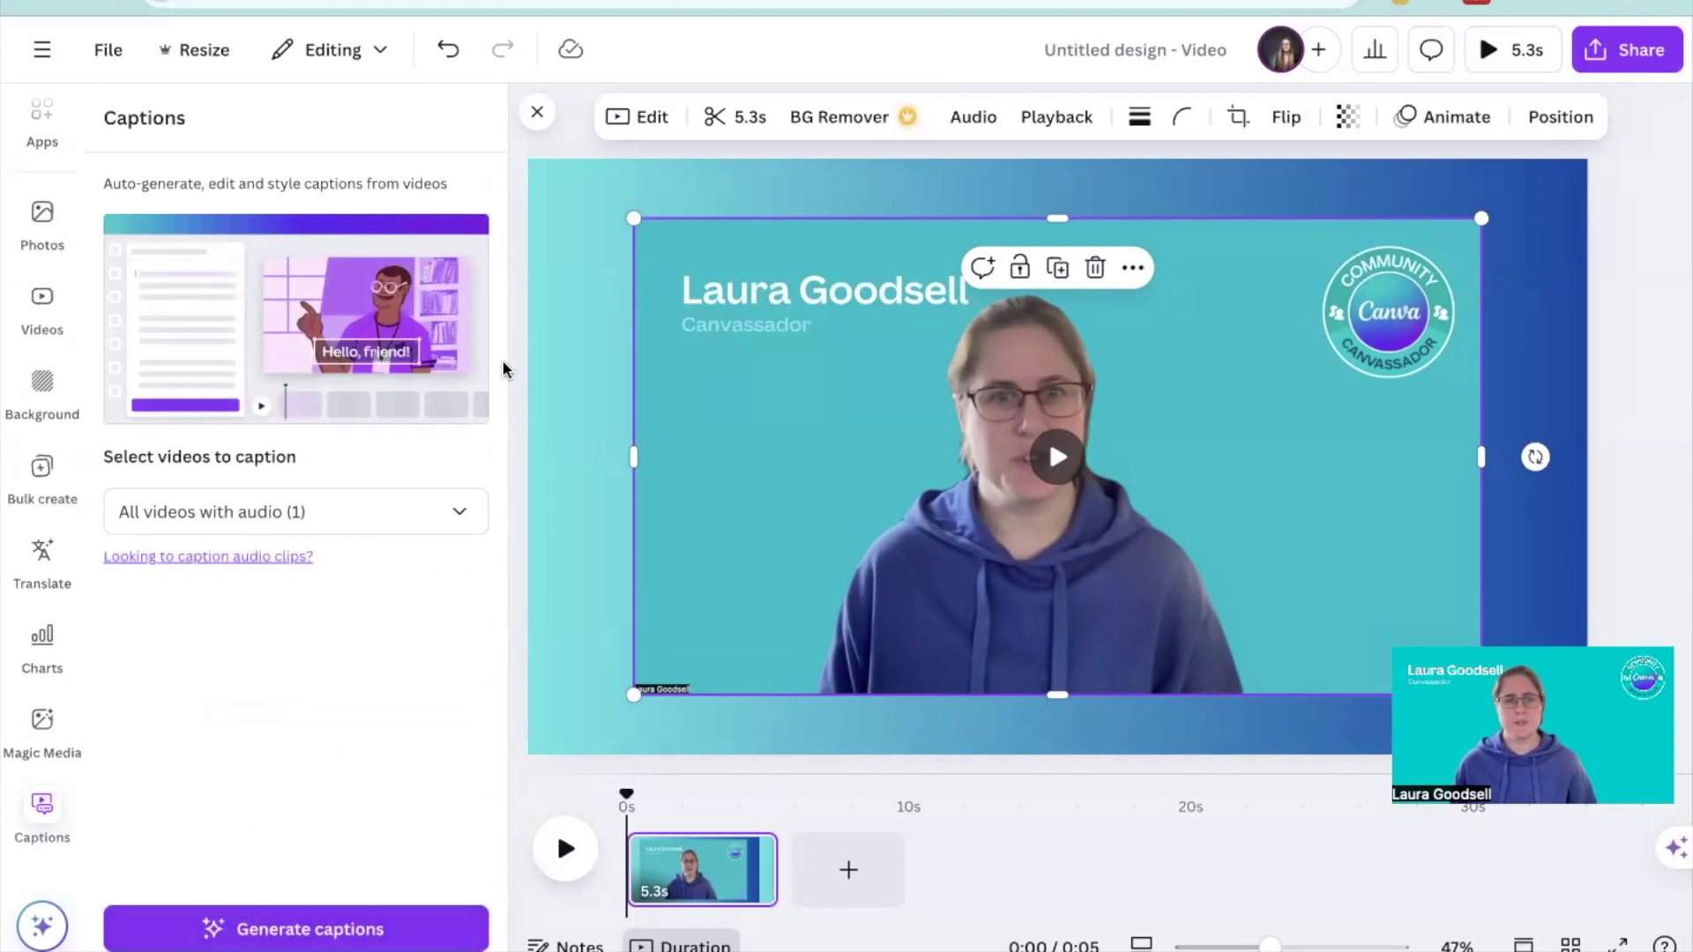
{"action": "left_click", "coordinate": [284, 507]}
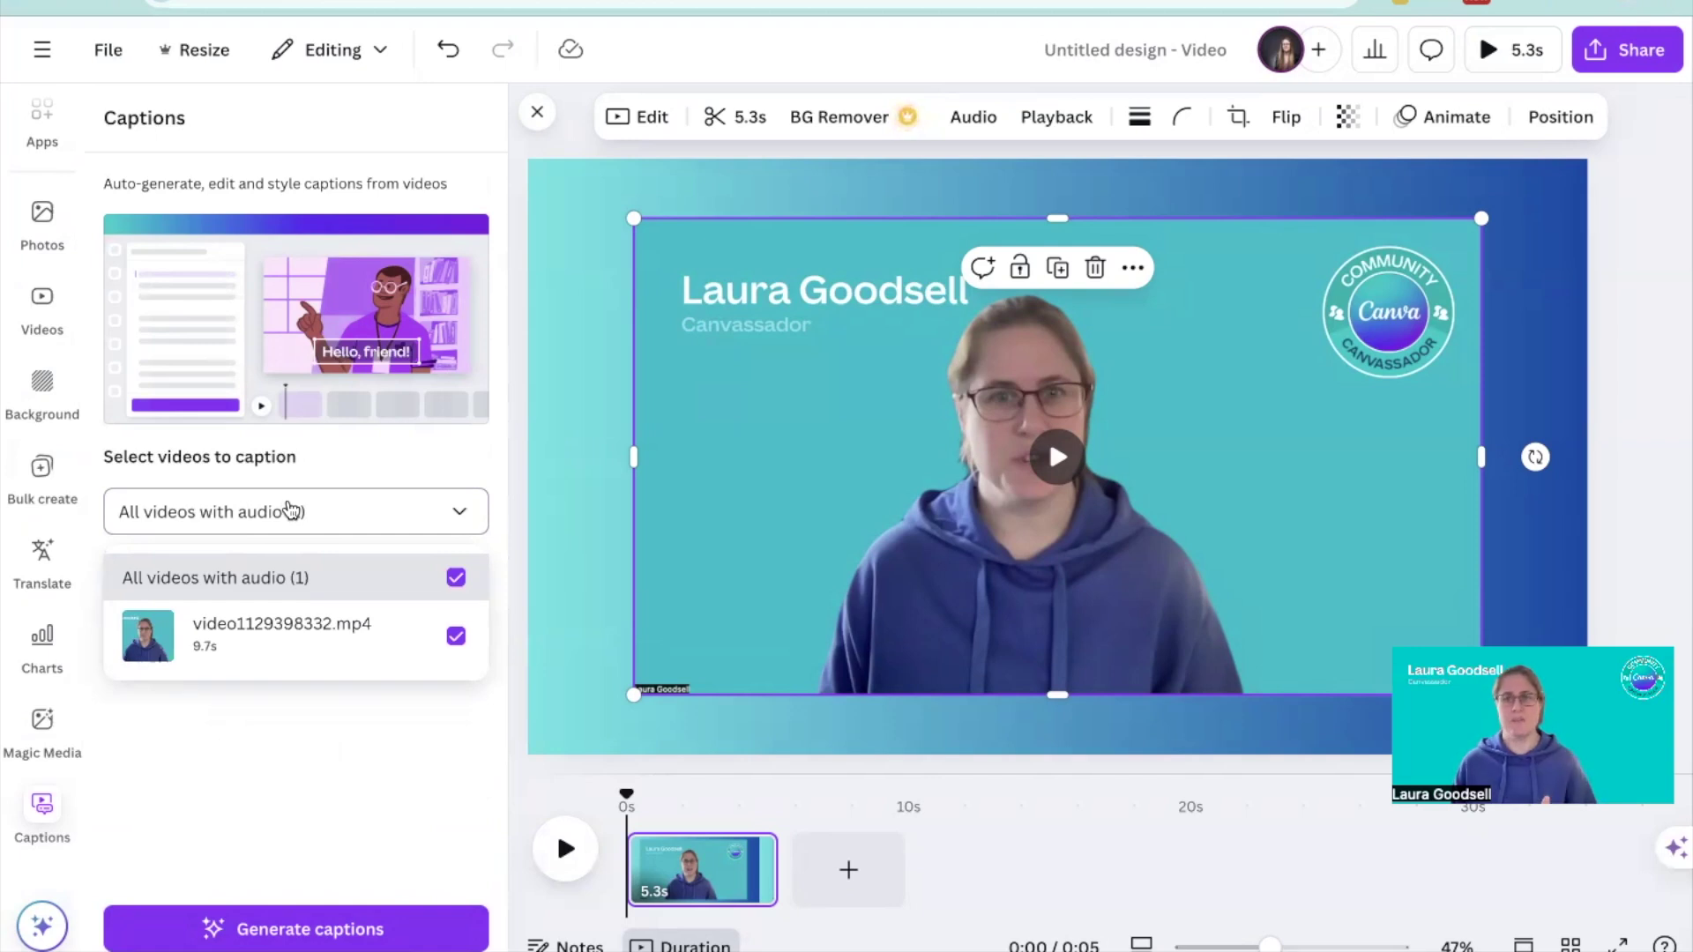
{"action": "left_click", "coordinate": [288, 739]}
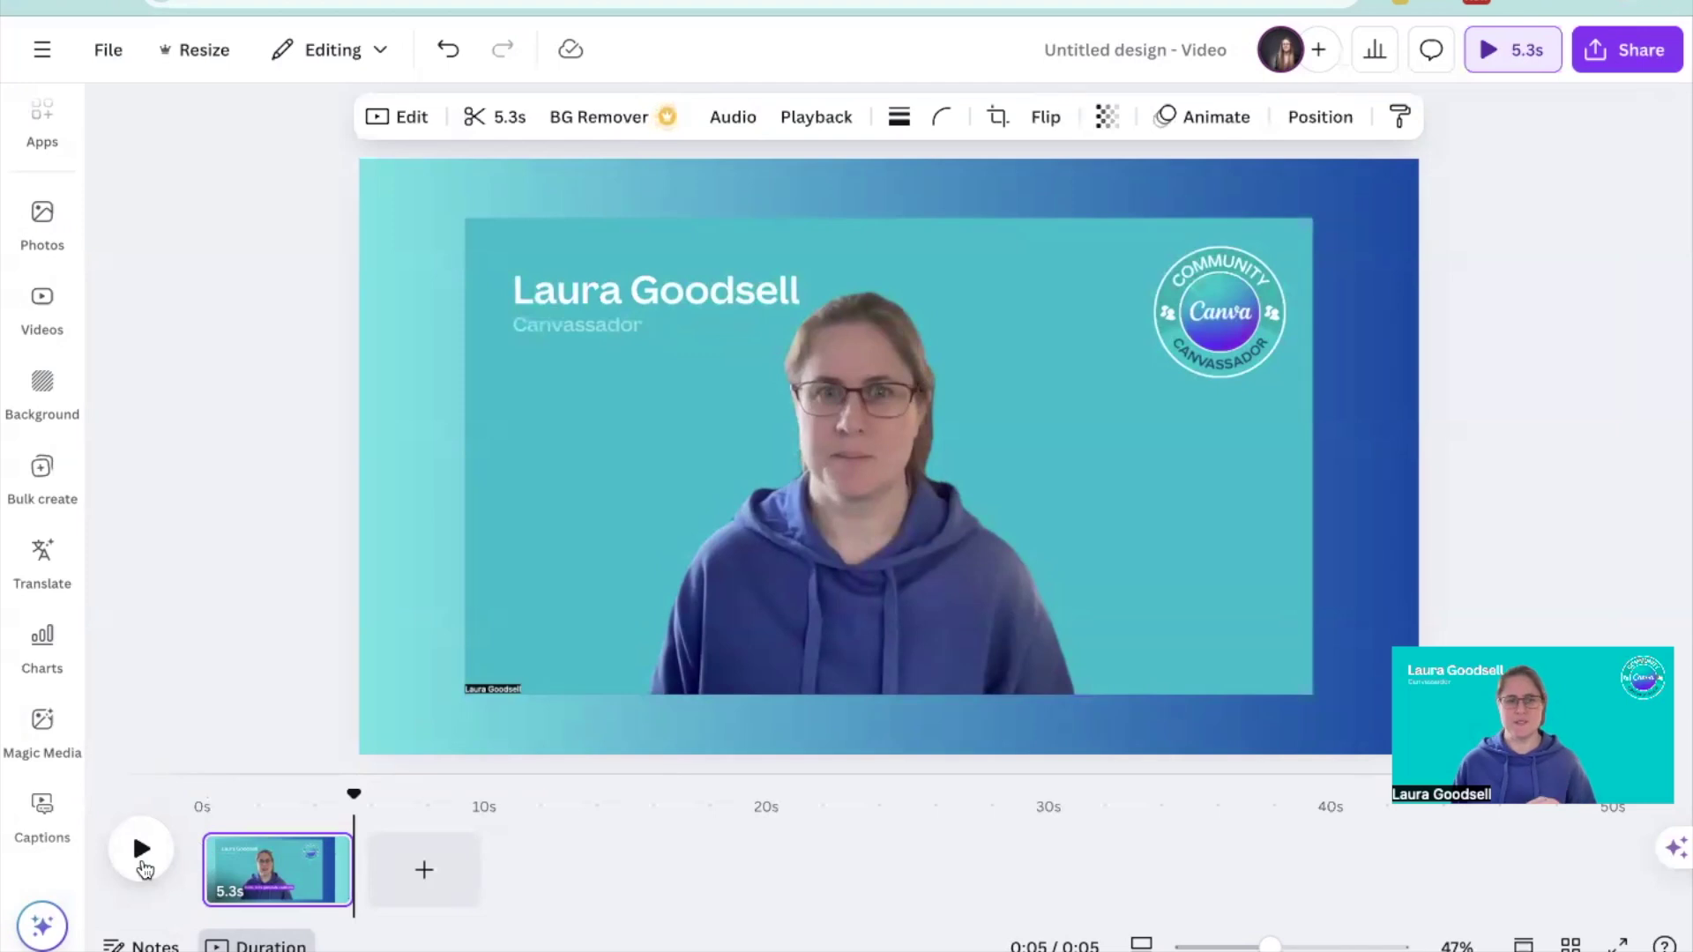
{"action": "left_click", "coordinate": [137, 856]}
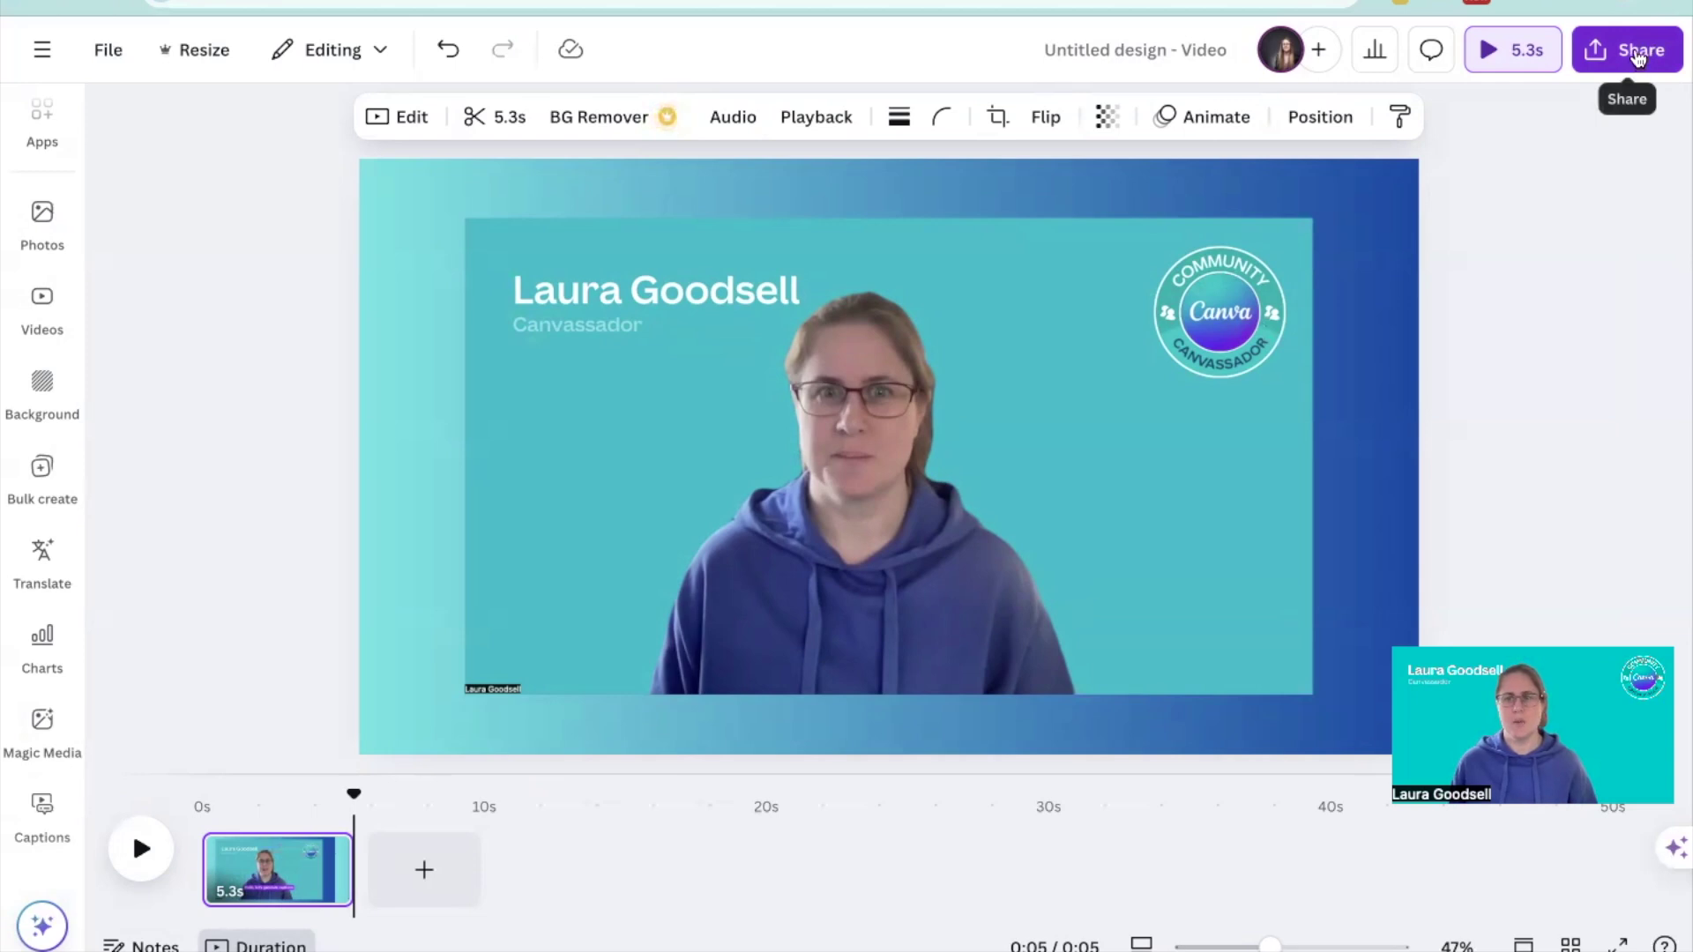
Download the captioned design from Share as an MP4 Video at 1080p
{"action": "left_click", "coordinate": [1640, 59]}
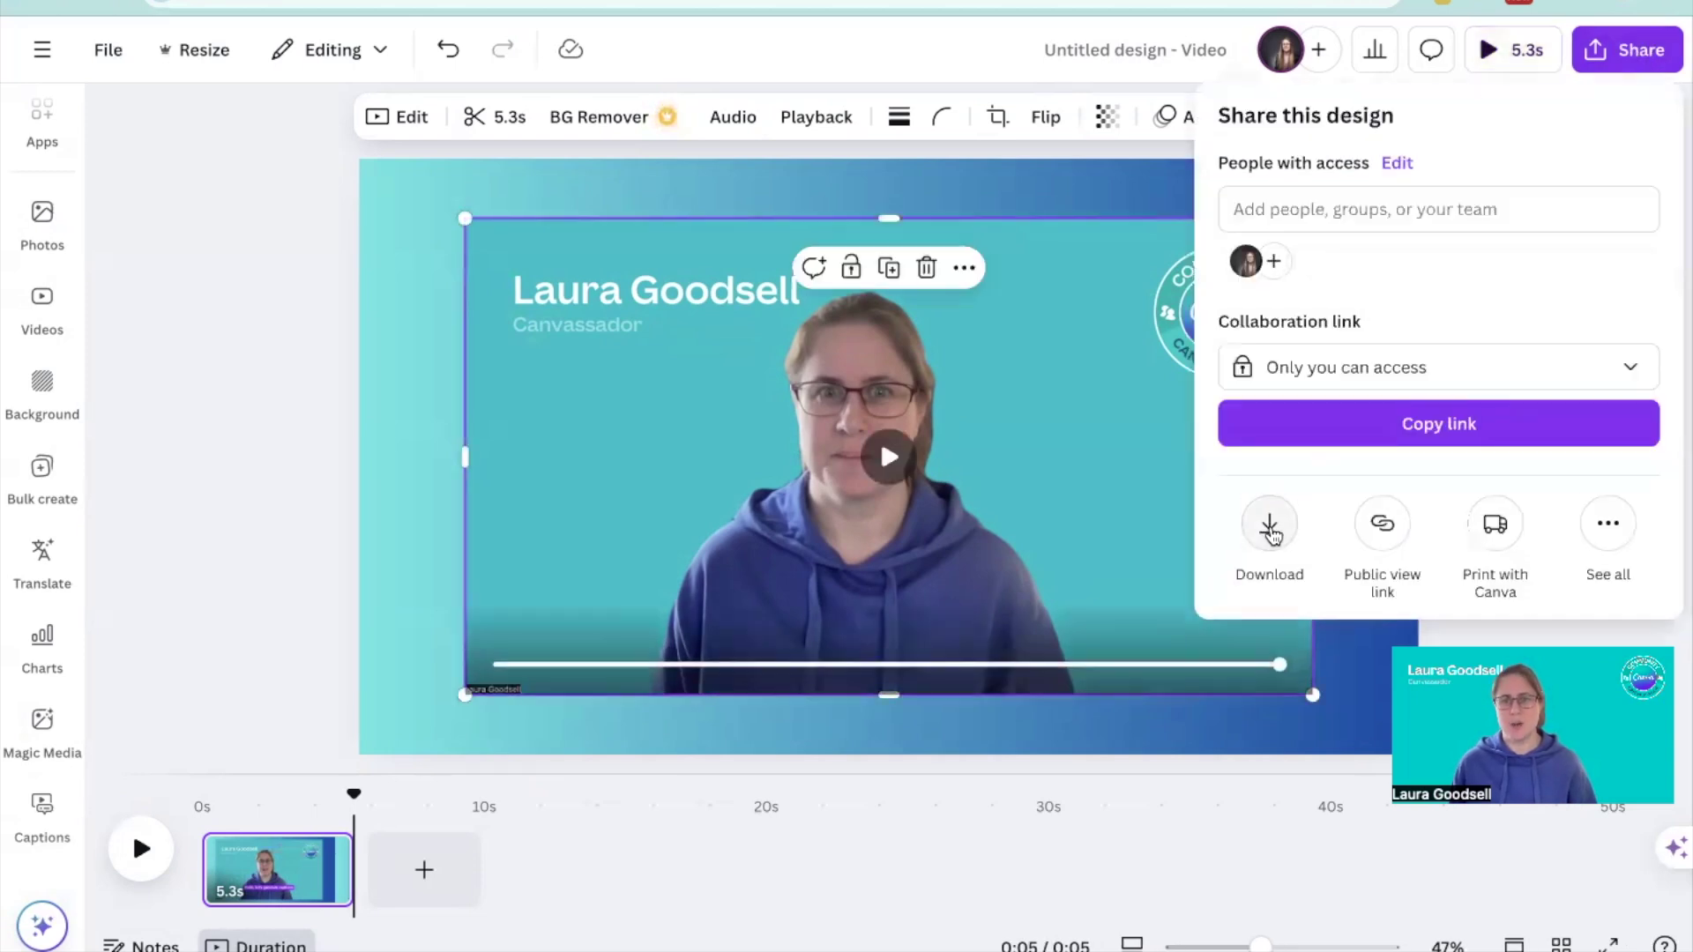
{"action": "left_click", "coordinate": [1271, 530]}
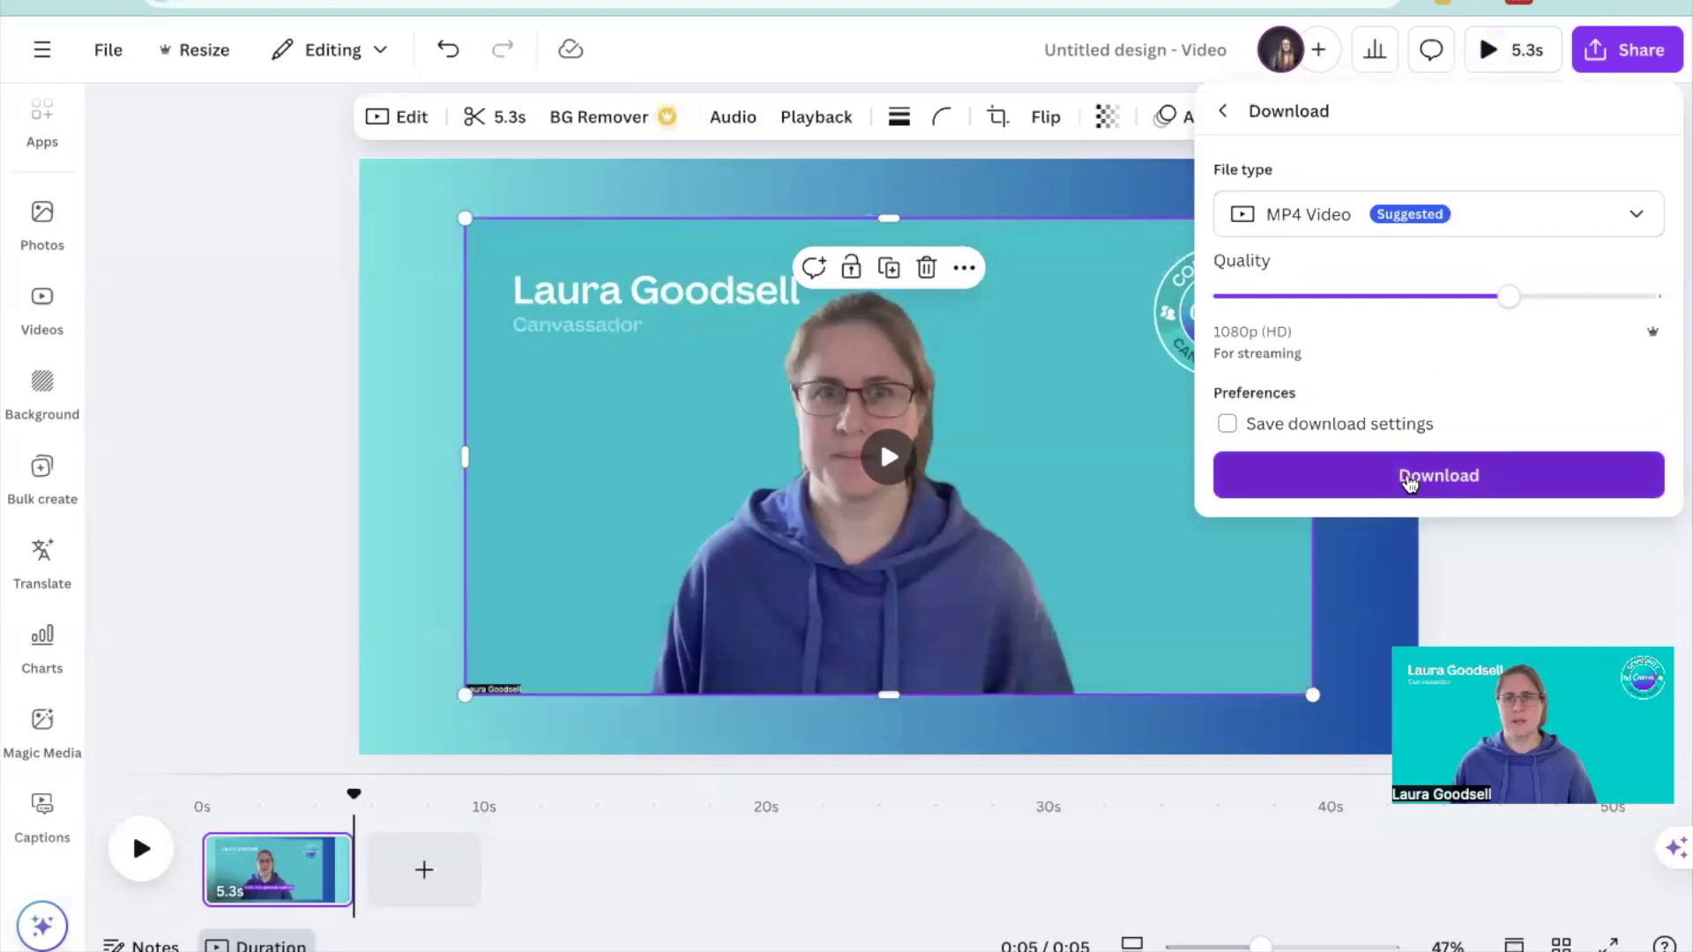
{"action": "left_click", "coordinate": [1408, 479]}
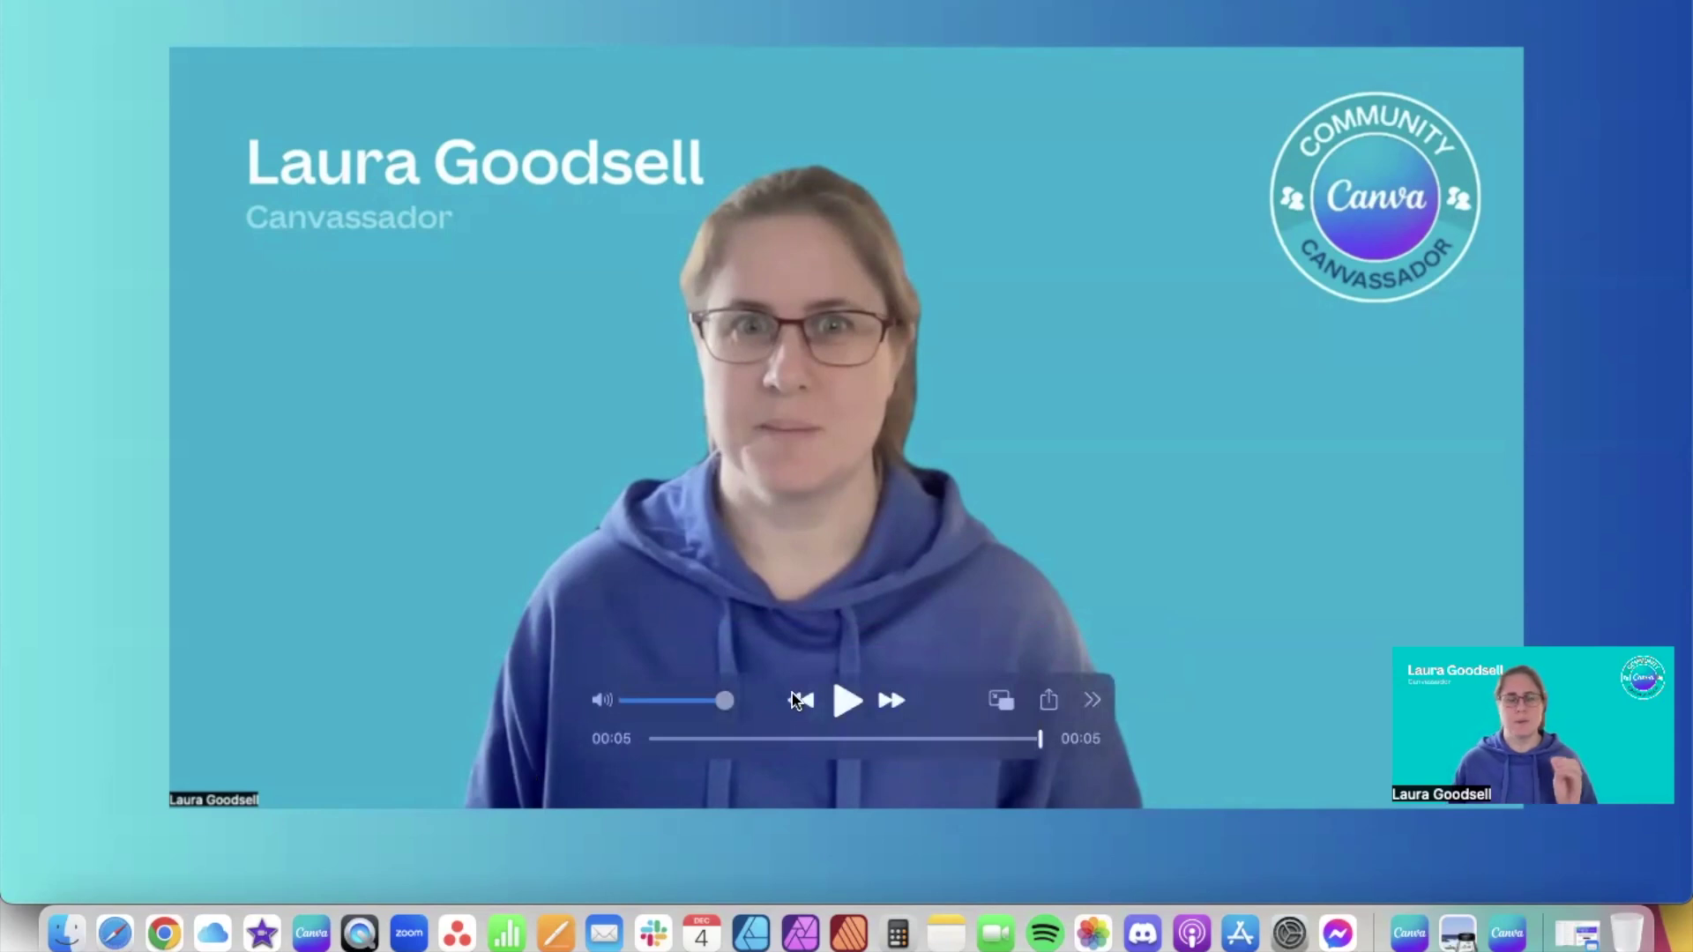
Play the downloaded 5-second MP4 from the start in QuickTime Player
{"action": "left_click", "coordinate": [847, 702]}
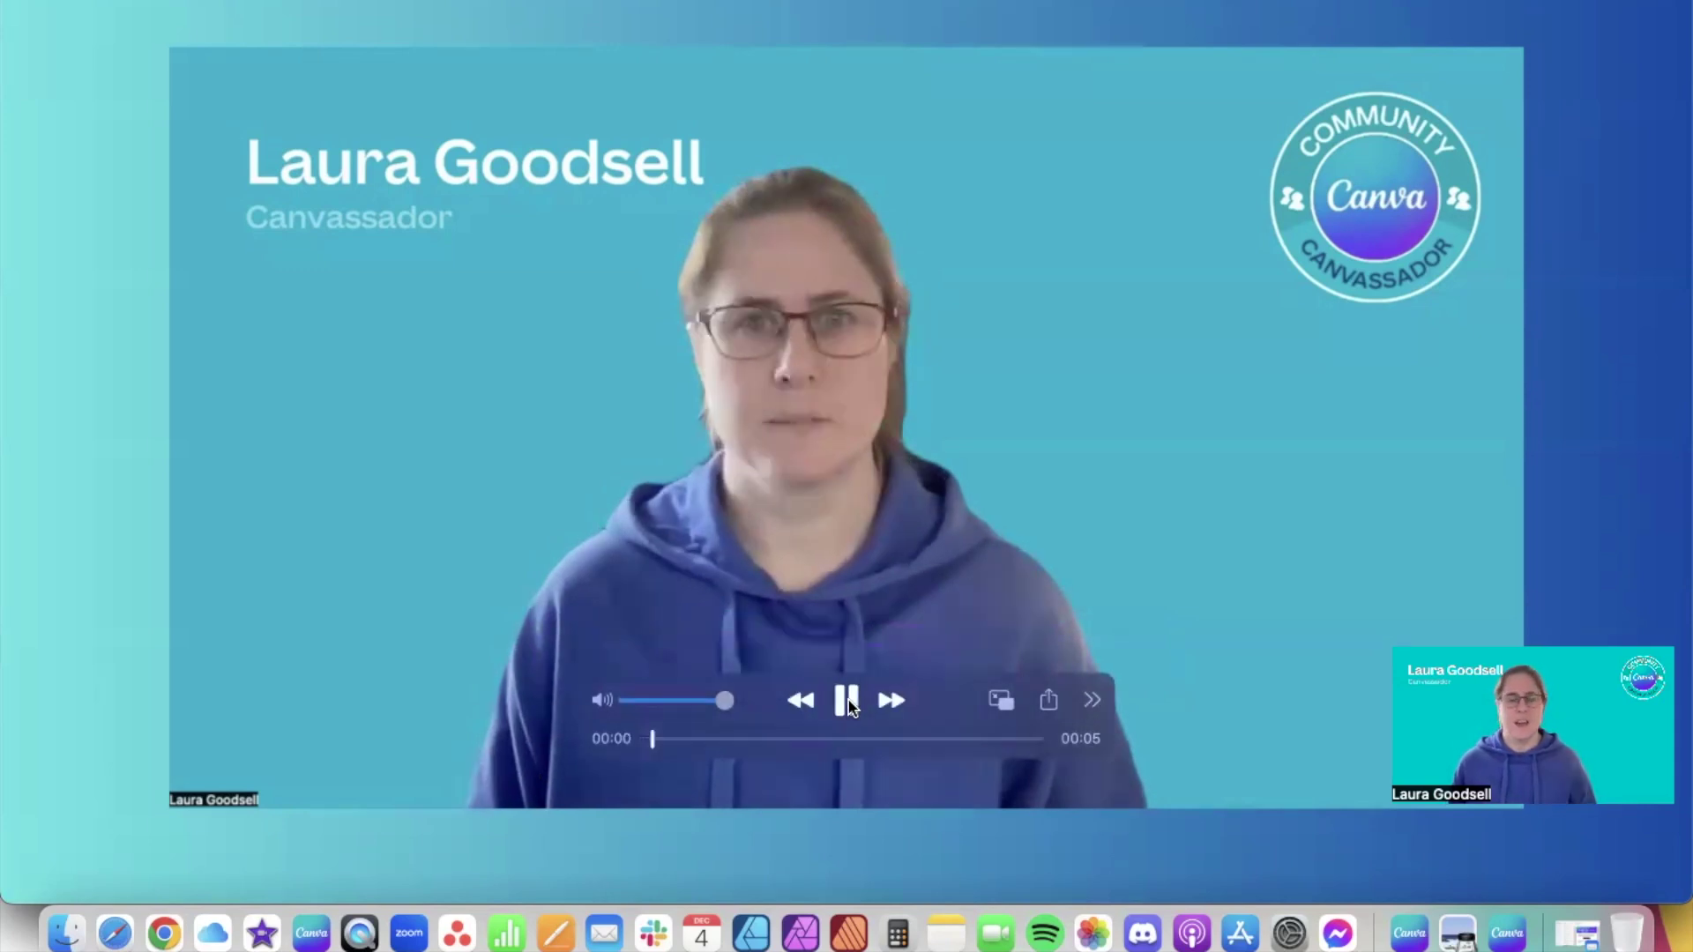